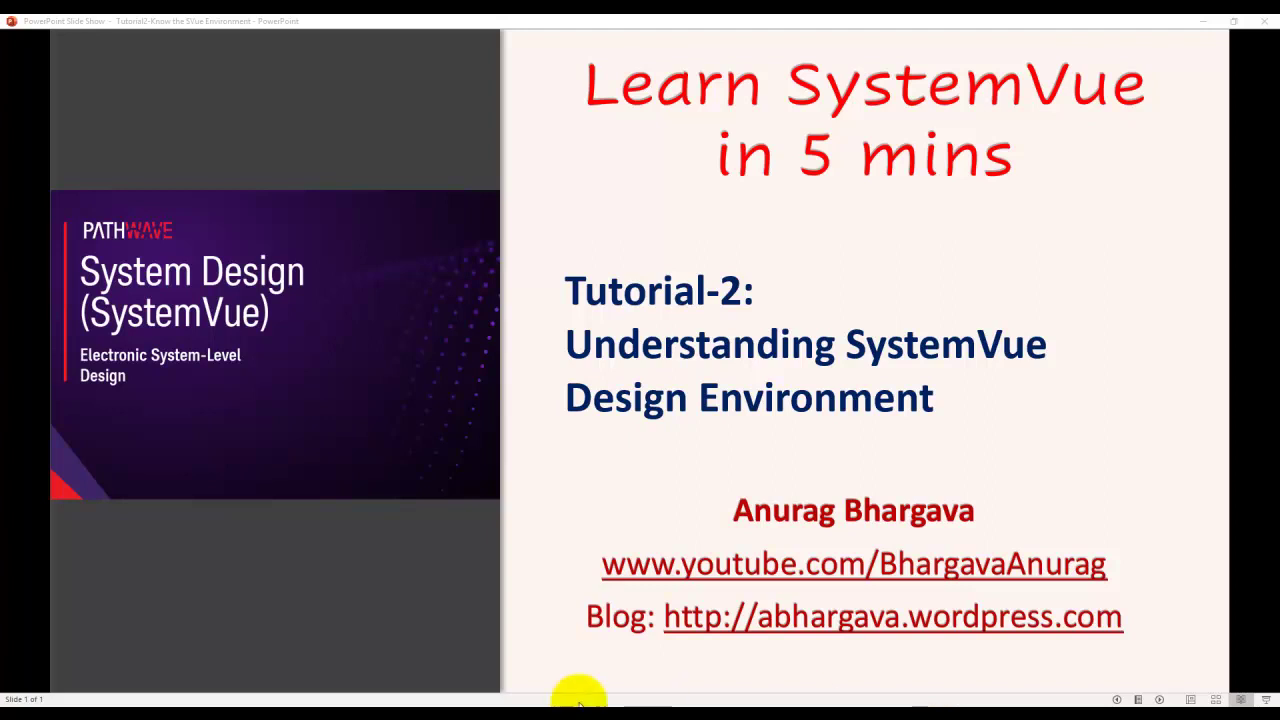
# - Leave the PowerPoint slide show and bring SystemVue 2020 to the front
pyautogui.hotkey('alt', 'Tab')
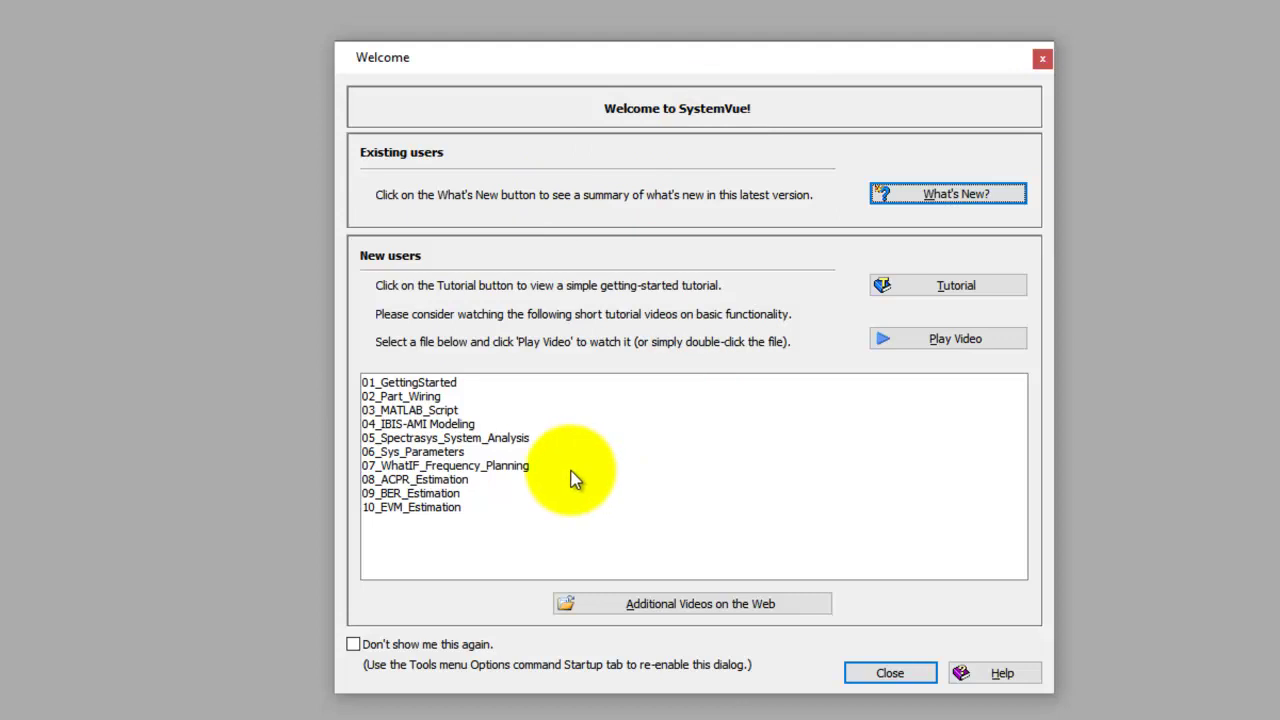
pyautogui.click(418, 388)
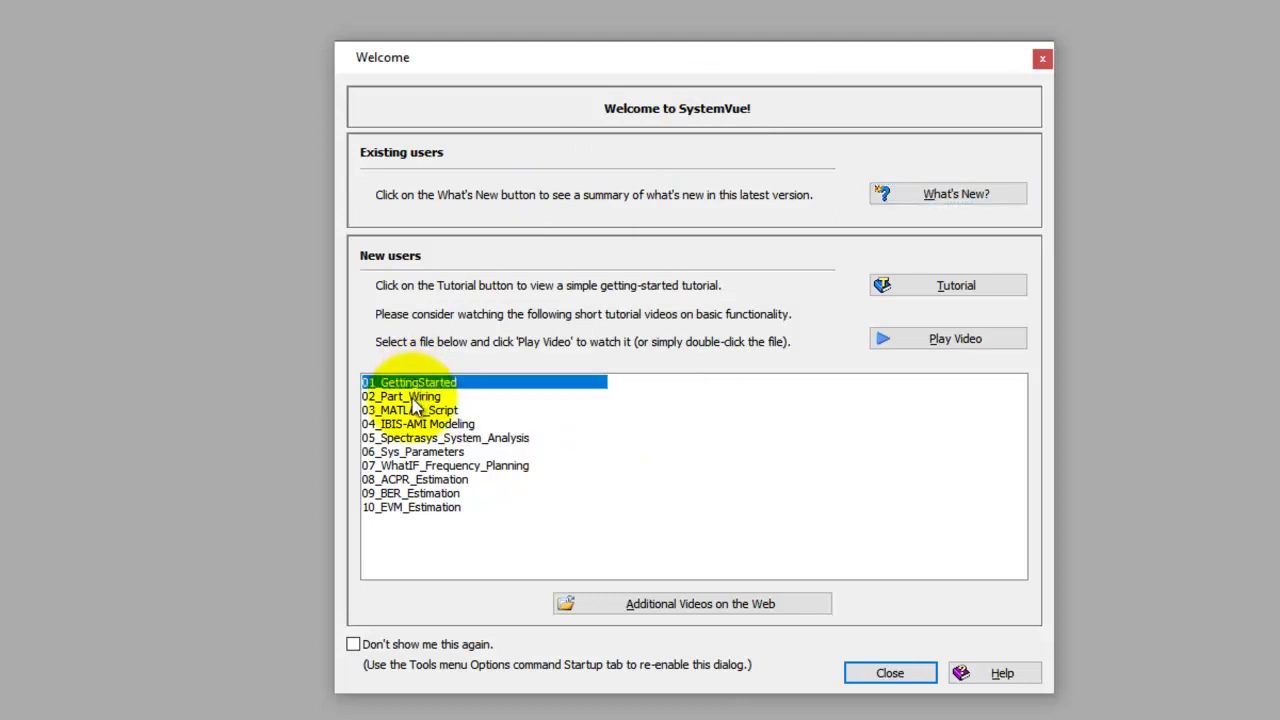
pyautogui.press('Down')
pyautogui.press('Down')
pyautogui.press('Down')
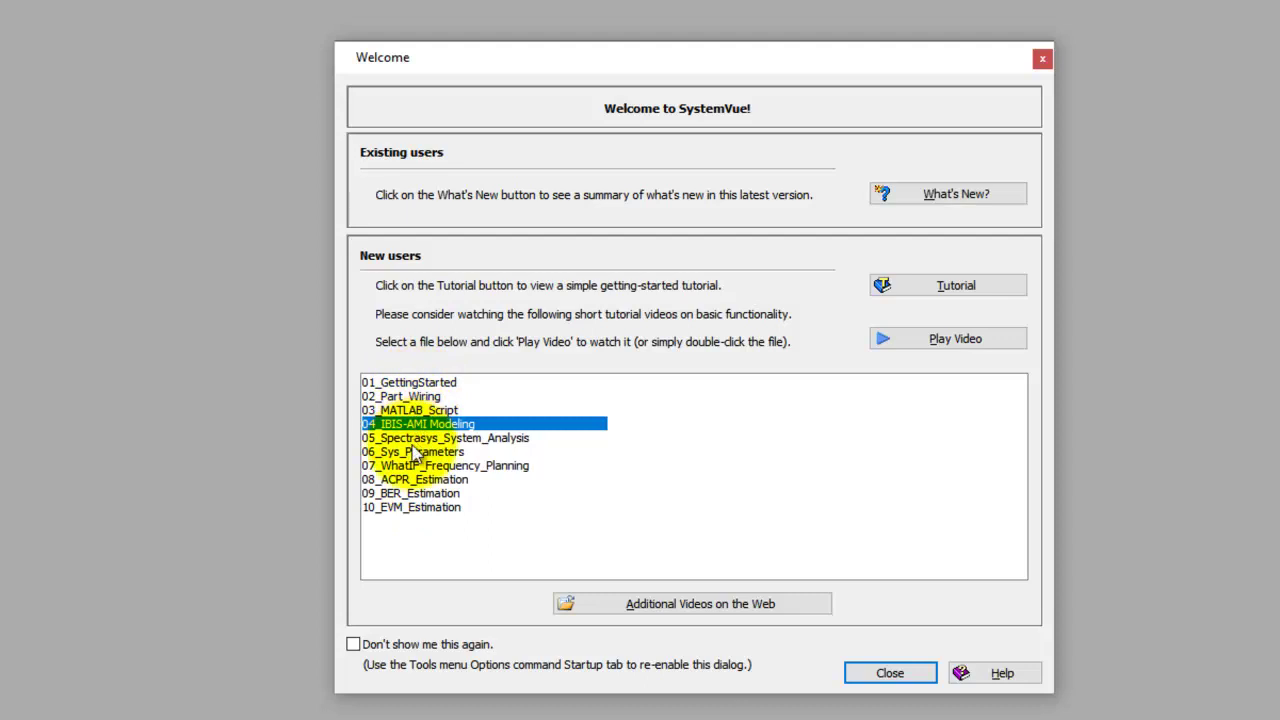
pyautogui.press('Down')
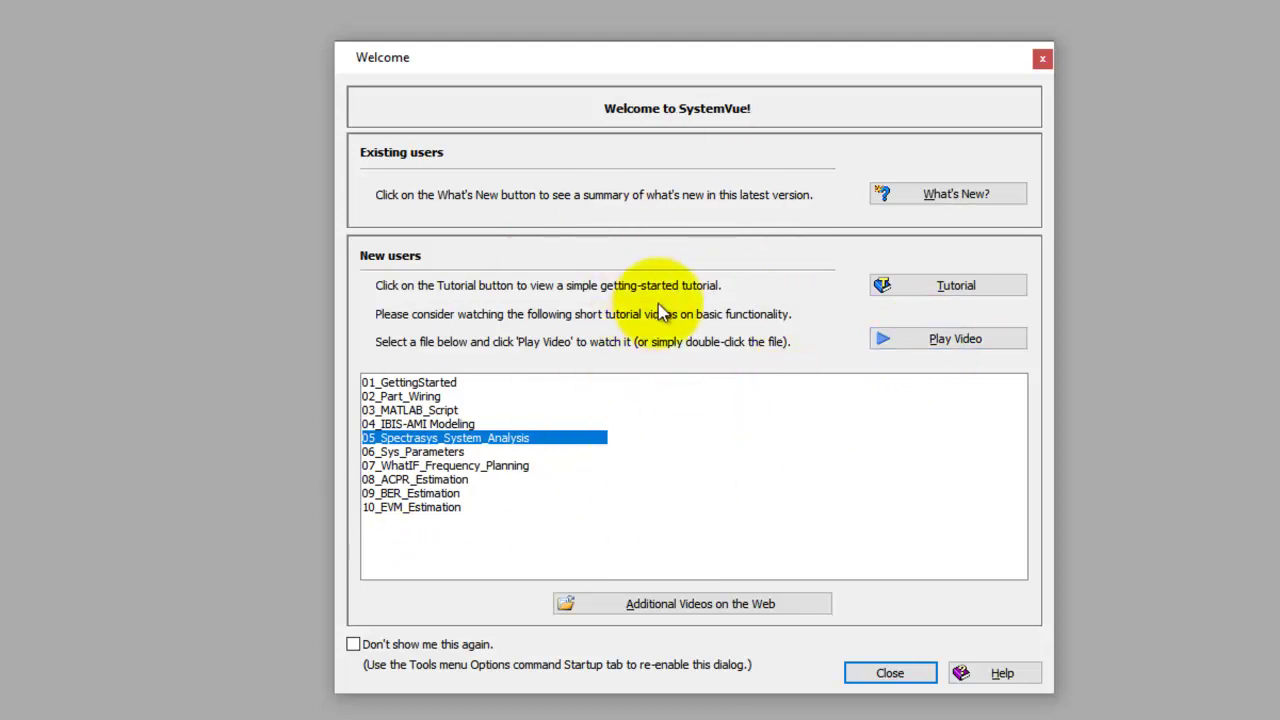
pyautogui.click(388, 648)
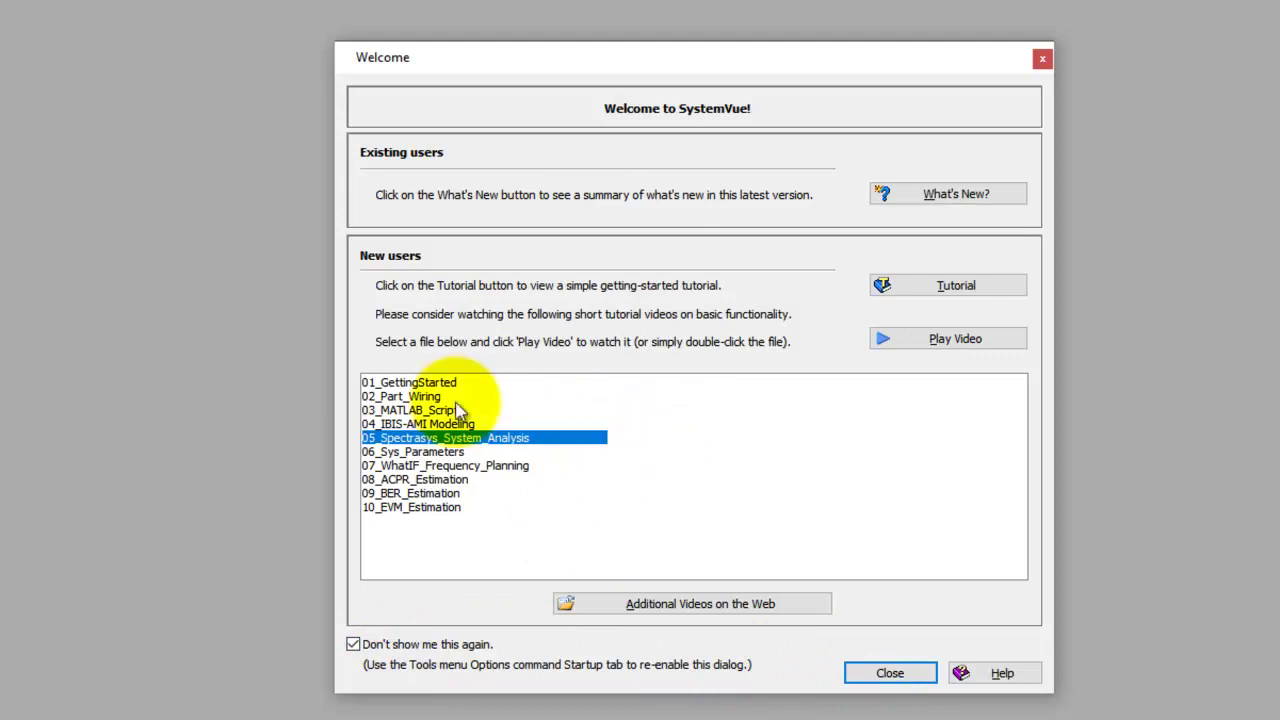
pyautogui.click(422, 646)
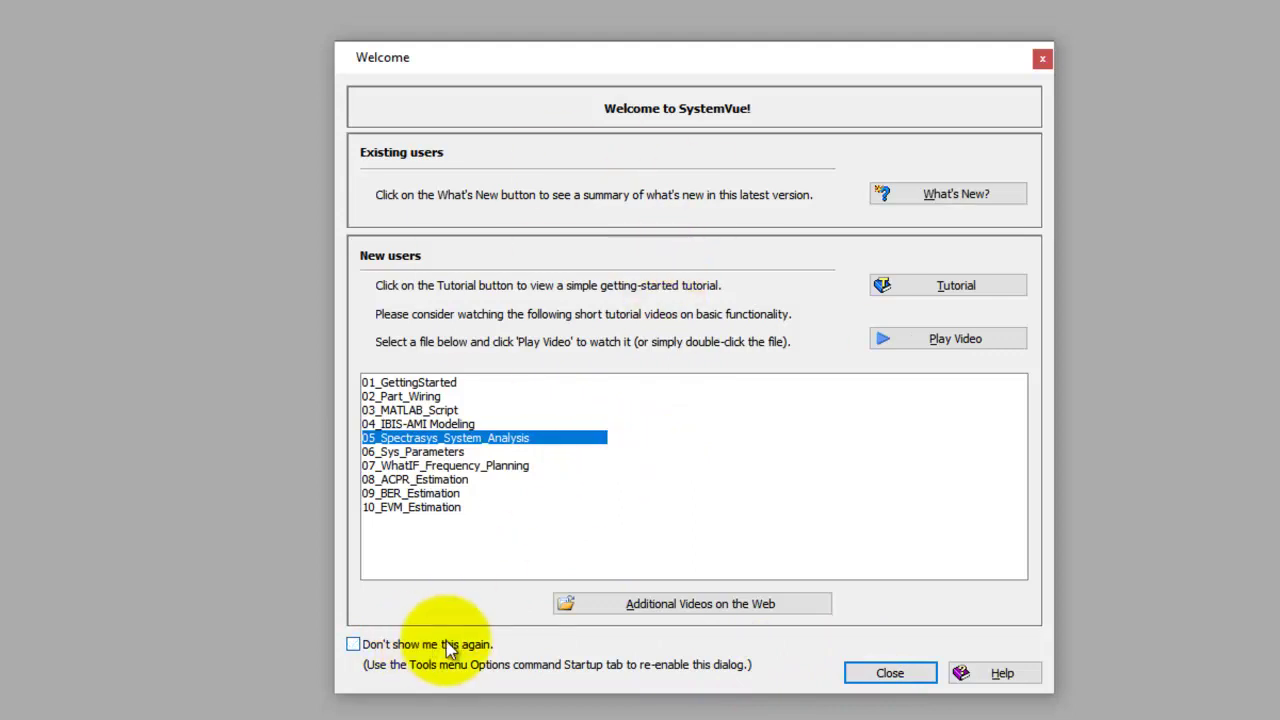
# - Close Welcome, browse Getting Started templates and recent workspaces, then choose the Blank template
pyautogui.click(890, 674)
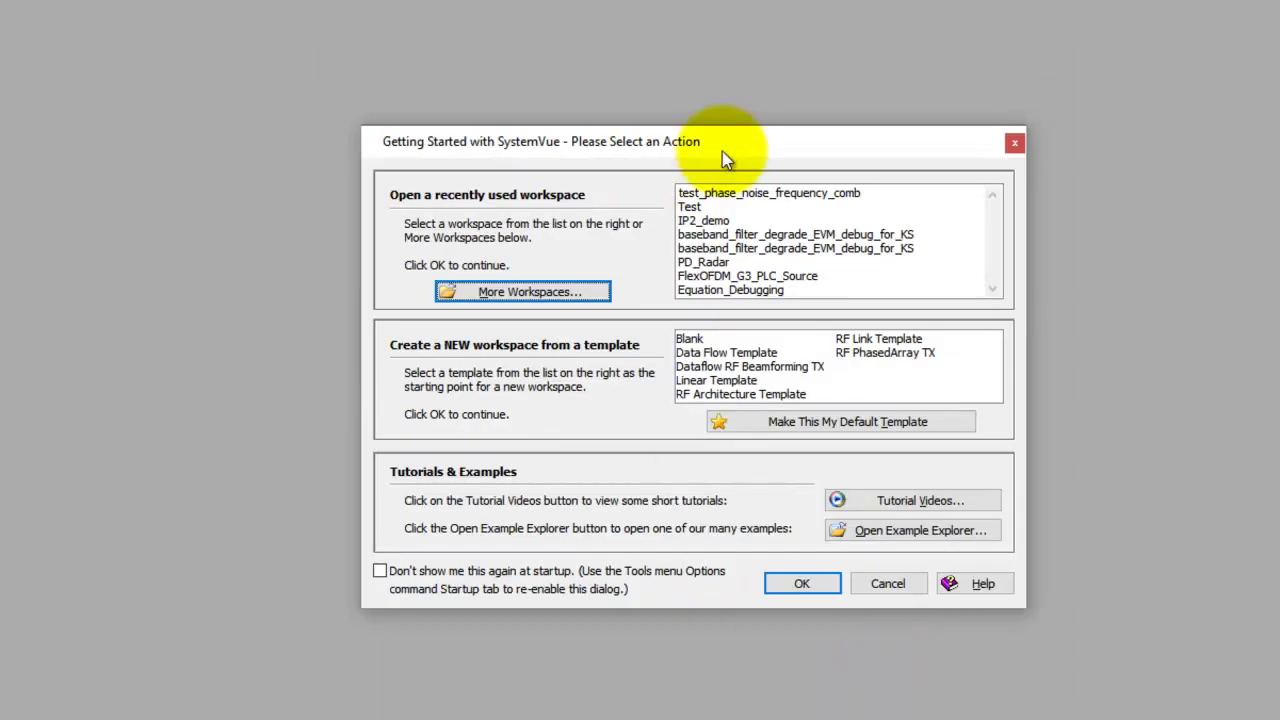
pyautogui.moveTo(722, 151); pyautogui.dragTo(681, 106)
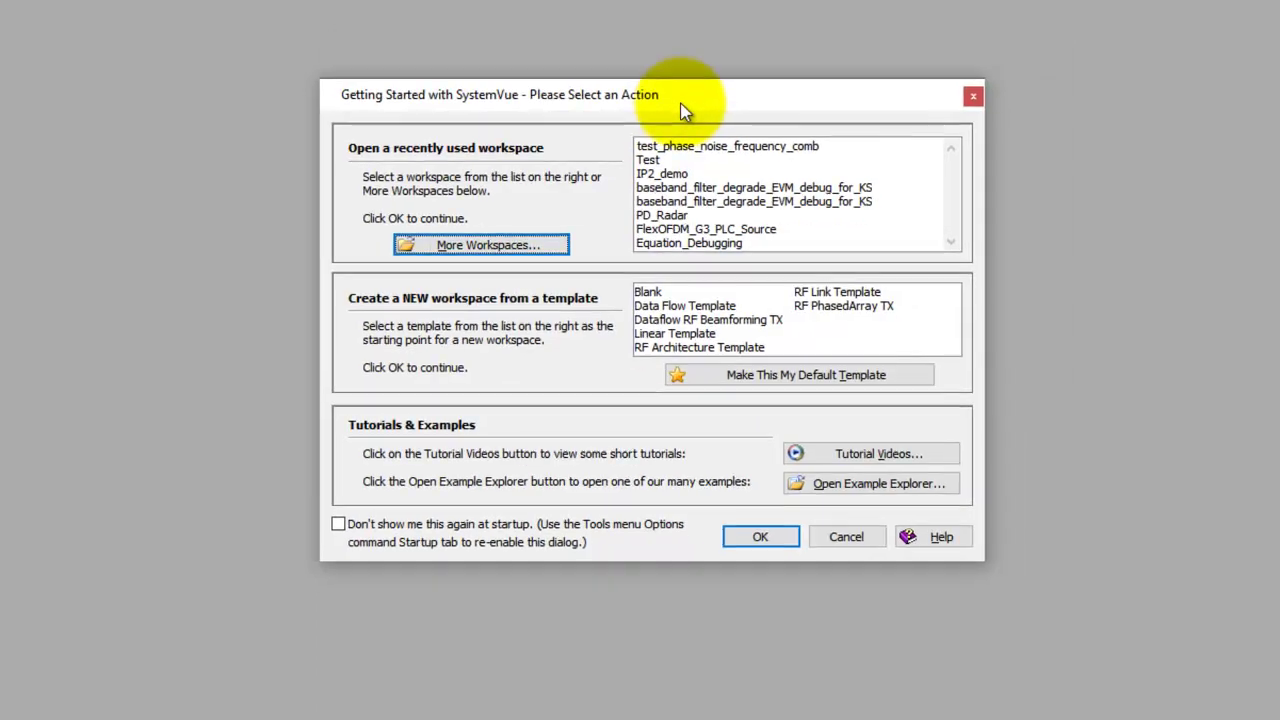
pyautogui.click(662, 294)
pyautogui.click(664, 320)
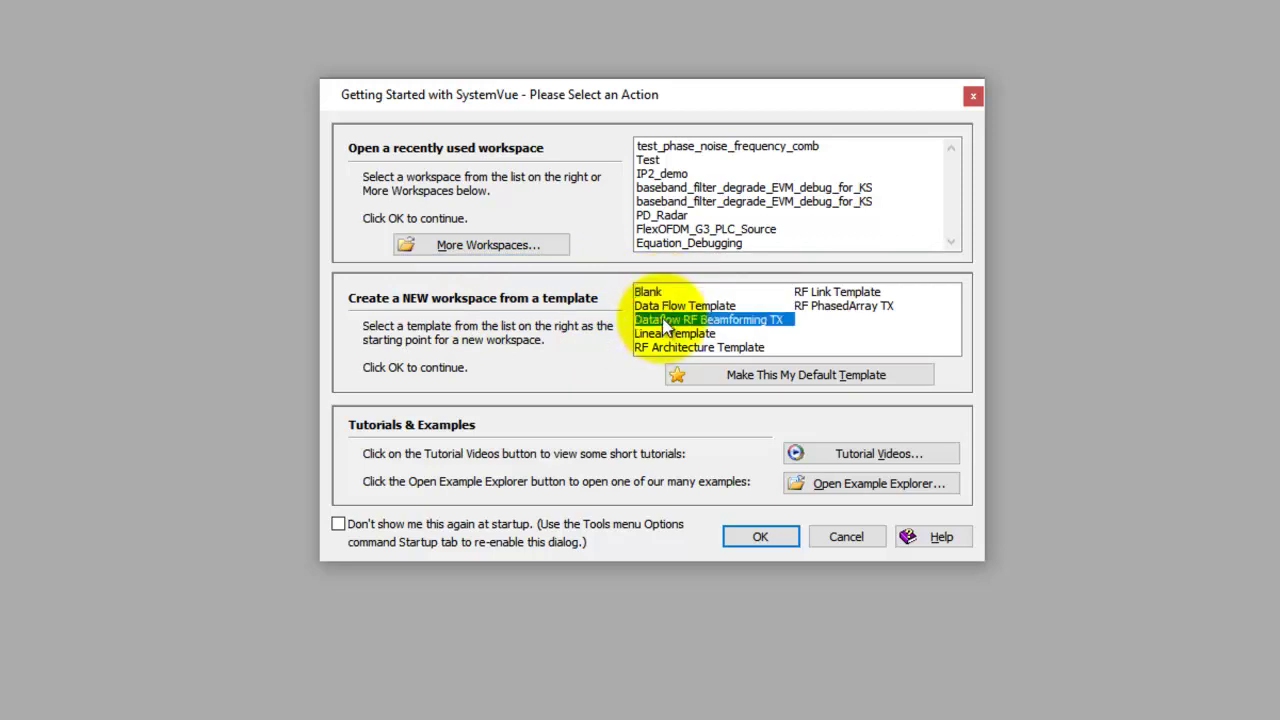
pyautogui.click(668, 334)
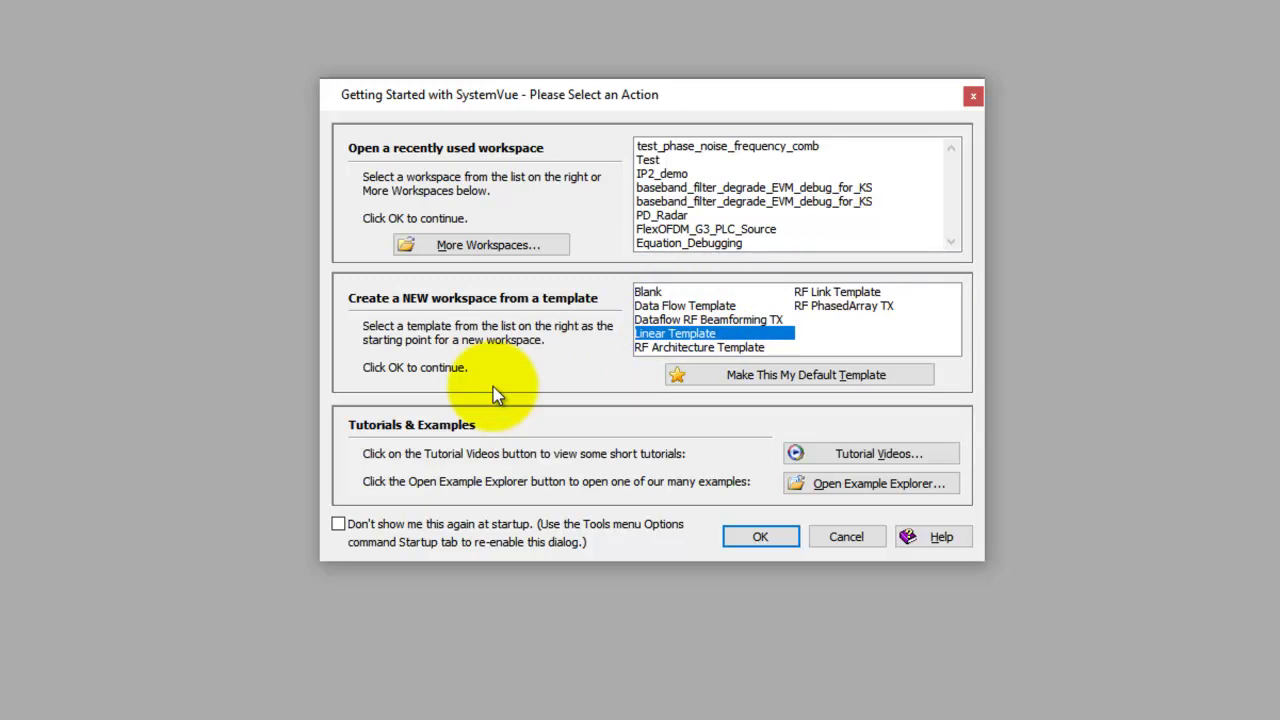
pyautogui.click(663, 174)
pyautogui.click(665, 188)
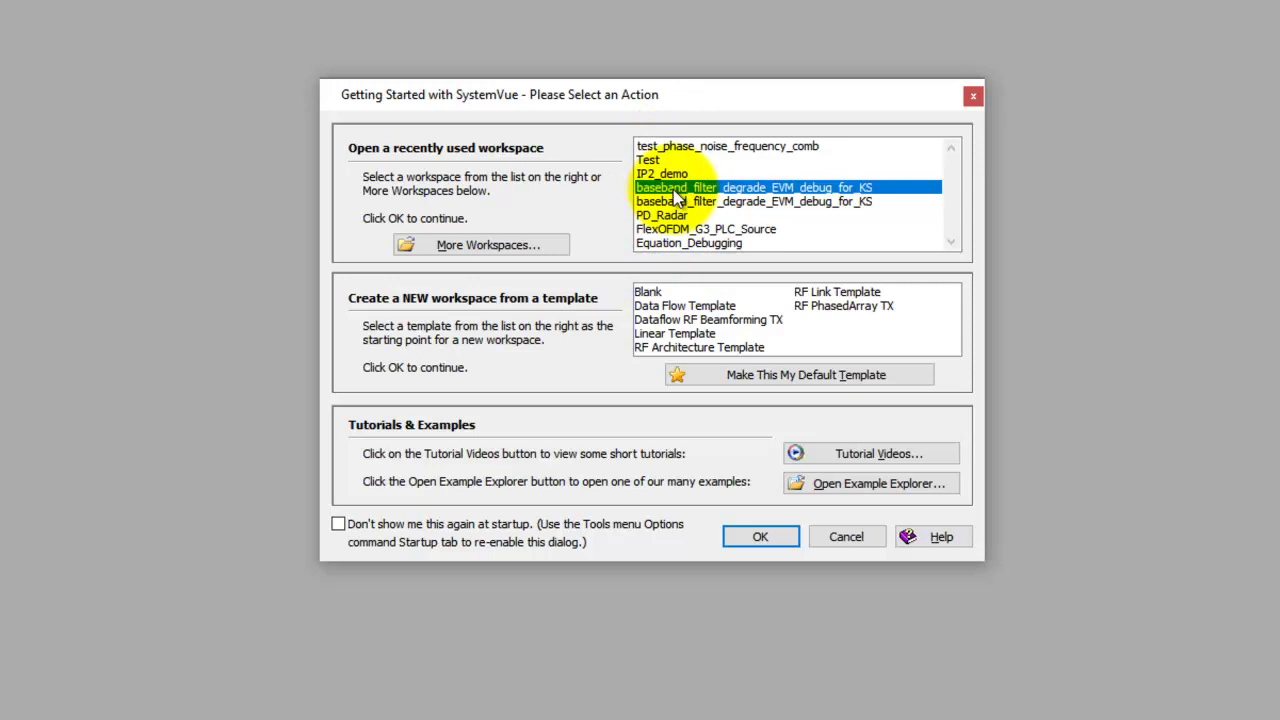
pyautogui.click(668, 148)
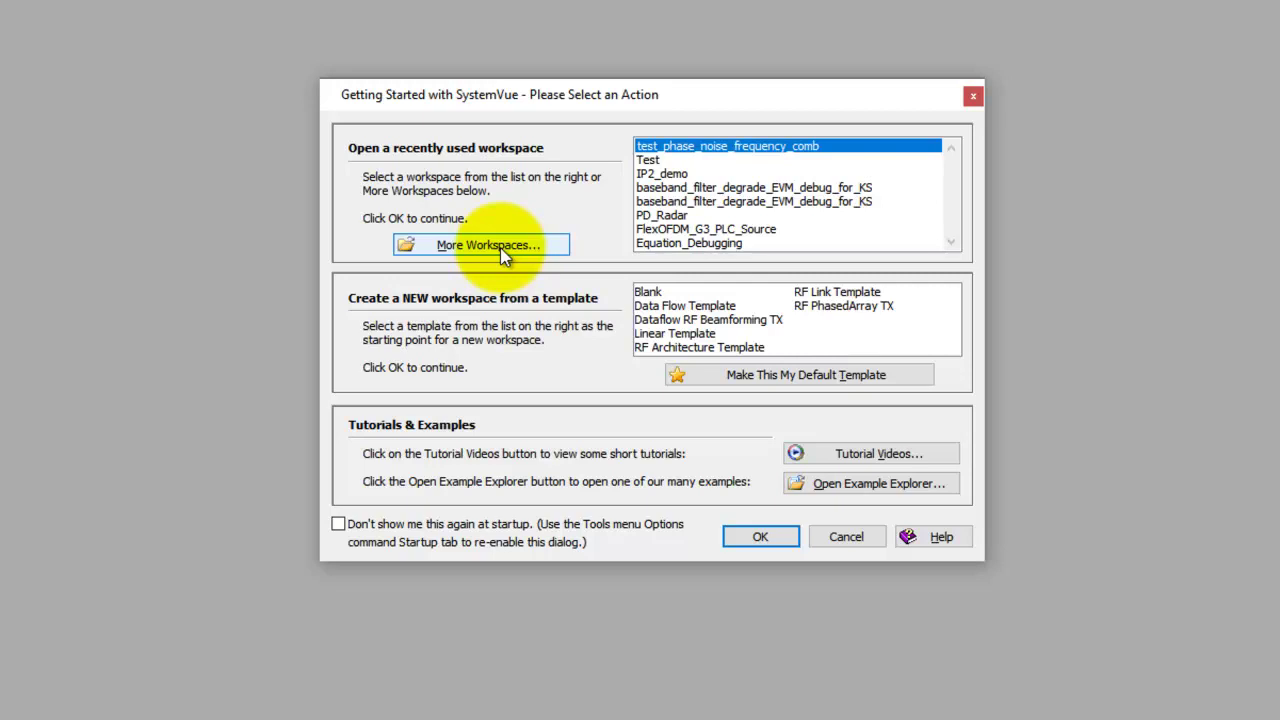
pyautogui.click(648, 296)
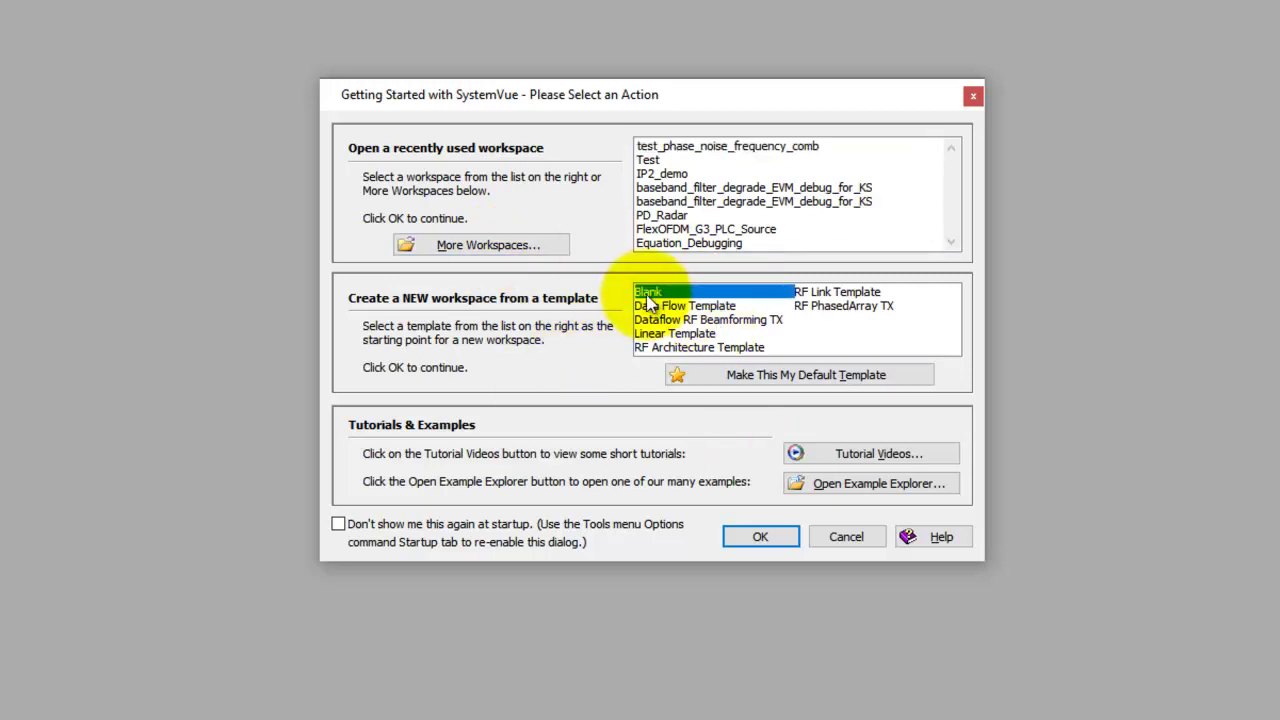
pyautogui.click(752, 535)
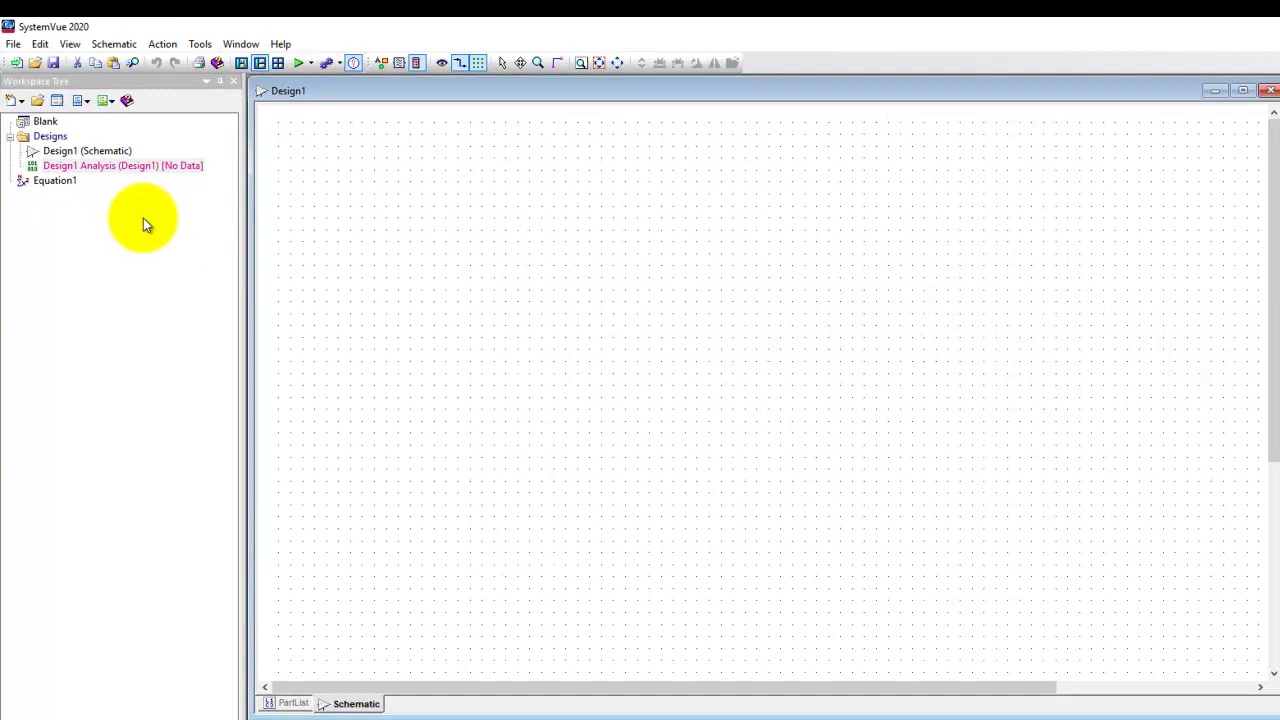
pyautogui.click(183, 155)
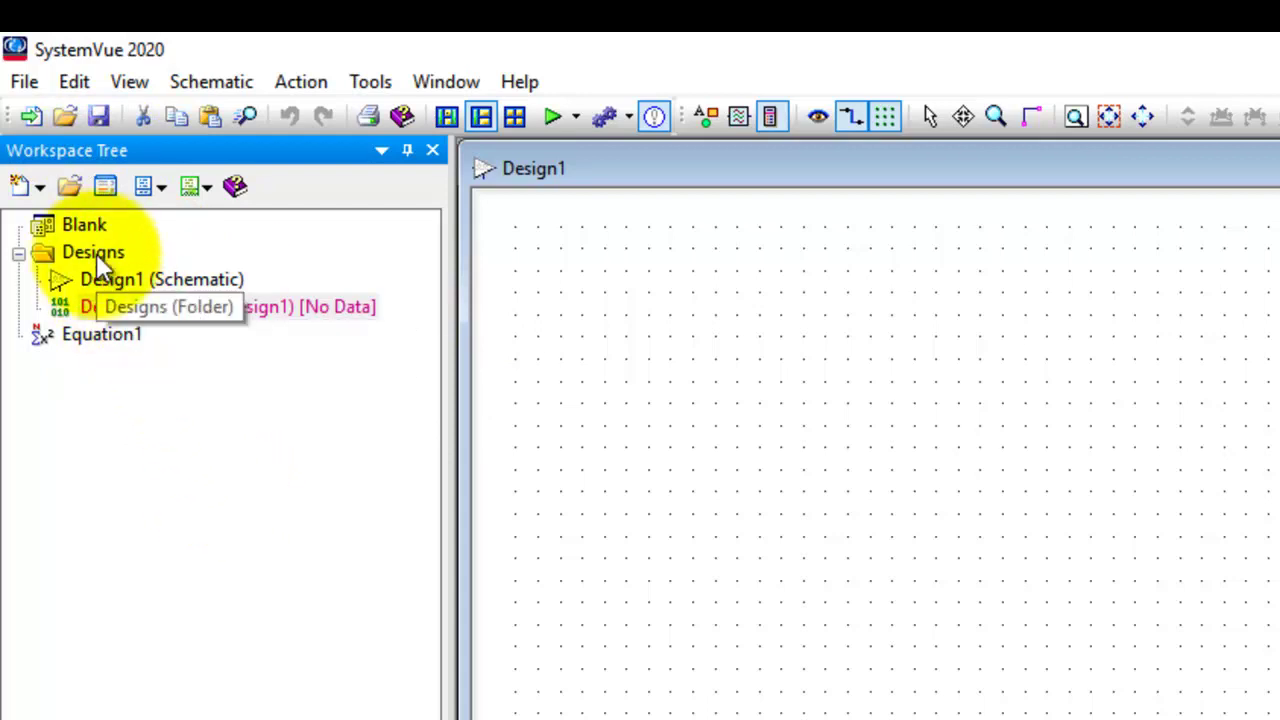
pyautogui.click(78, 231)
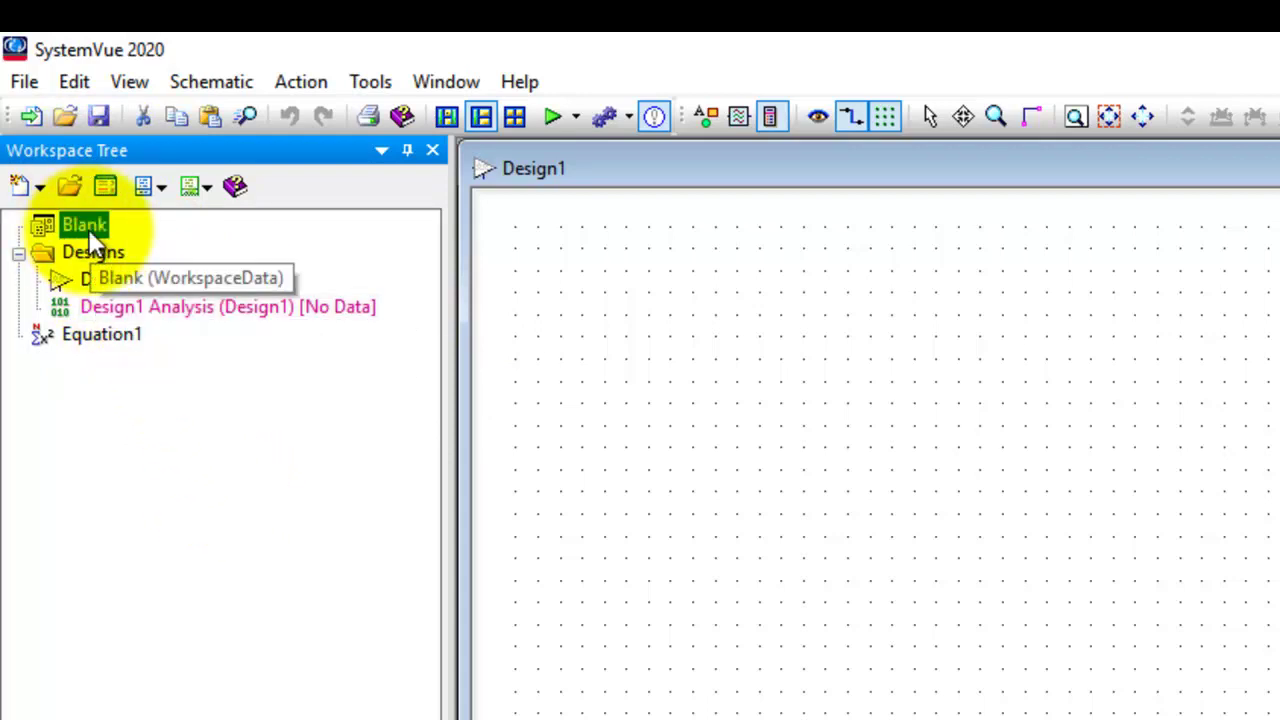
# - Save the workspace as Tutorial1.wsv in My Workspaces
pyautogui.click(99, 118)
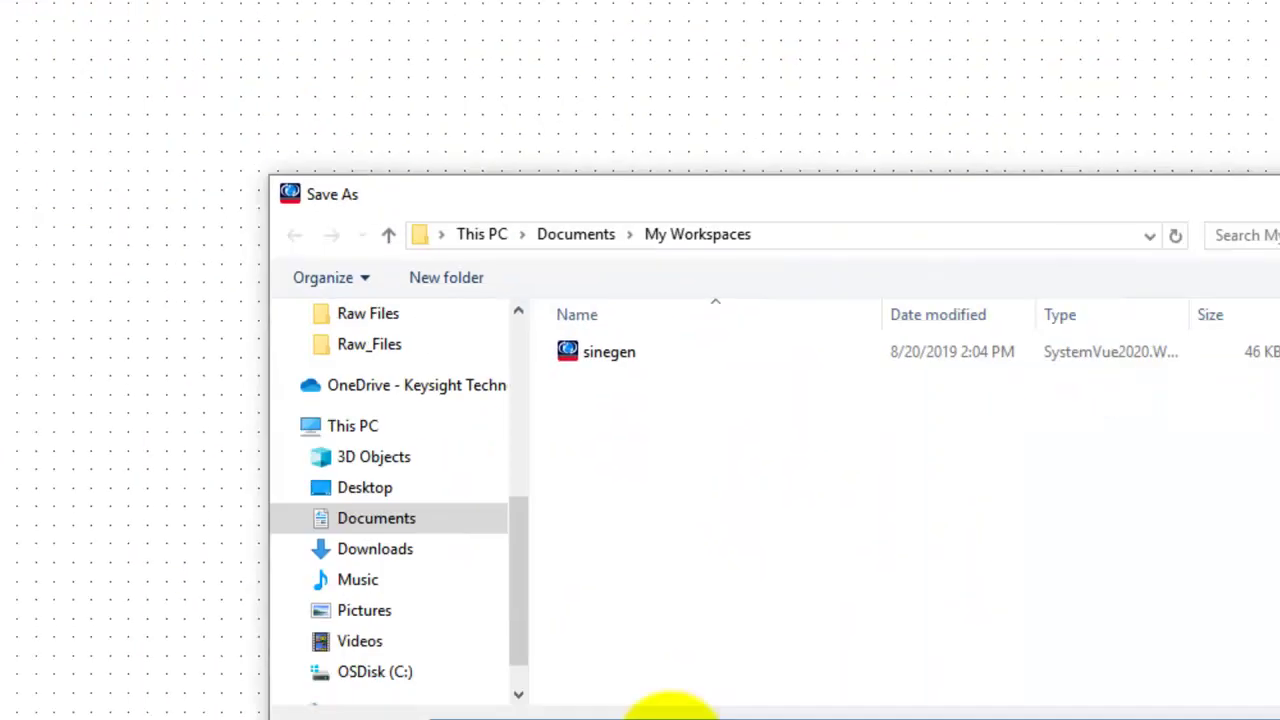
pyautogui.write('Tutorial1')
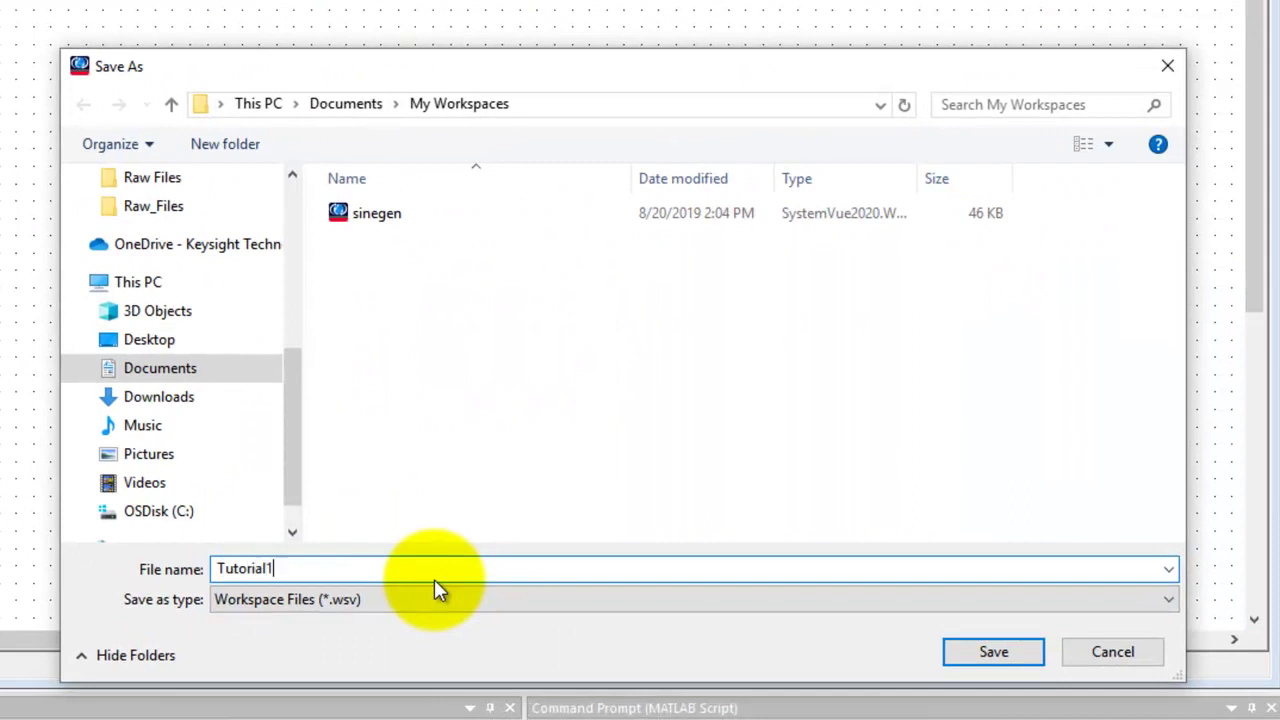
pyautogui.press('Return')
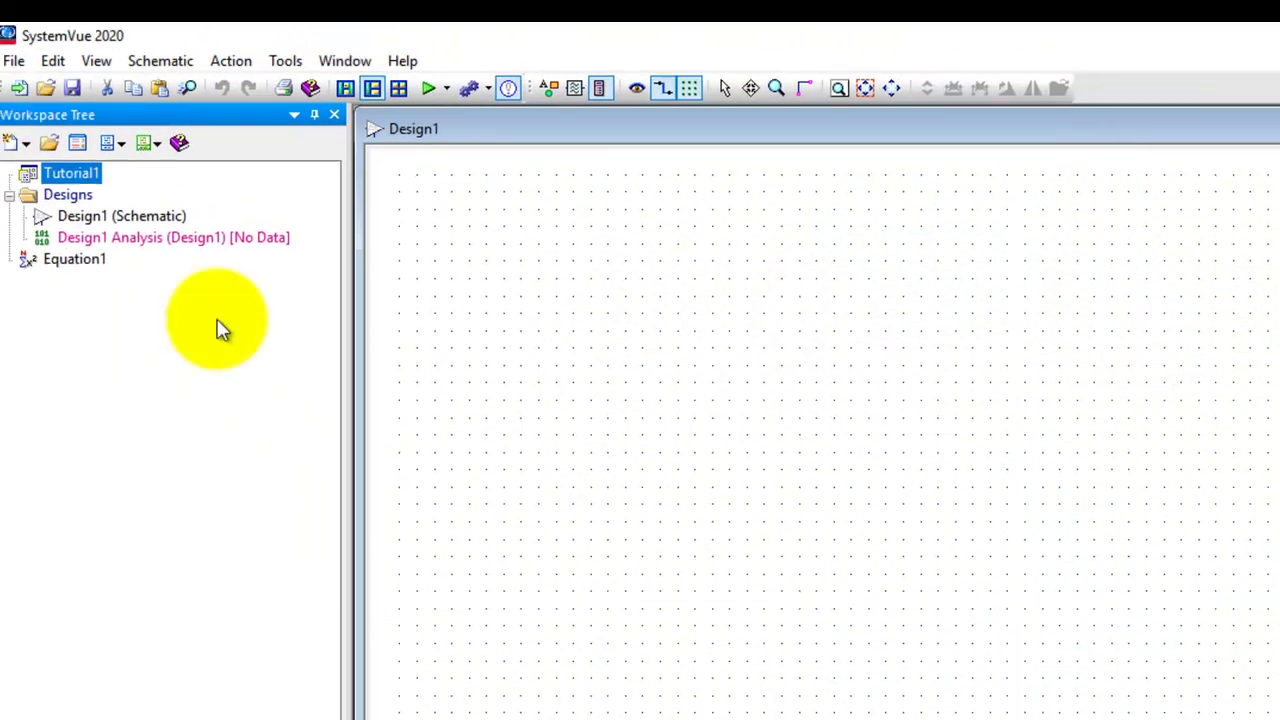
pyautogui.moveTo(87, 192)
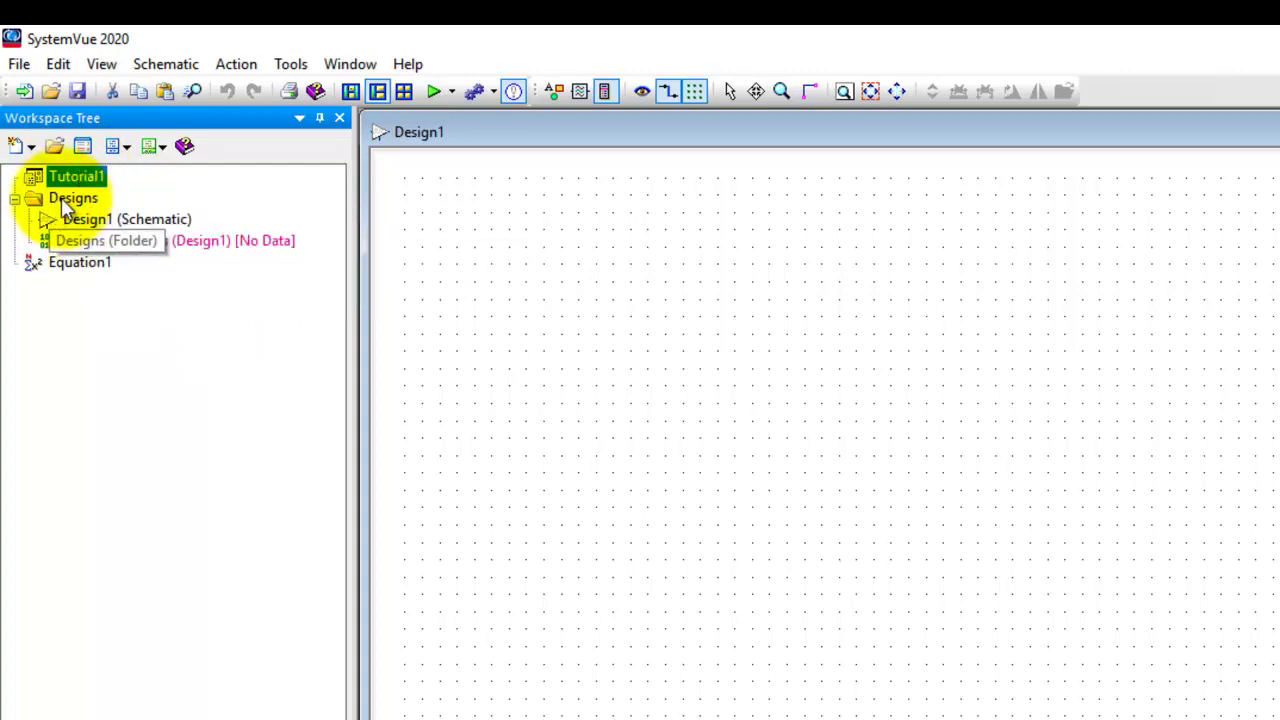
# - Rename the workspace tree's Designs folder to MyDesigns
pyautogui.click(72, 199)
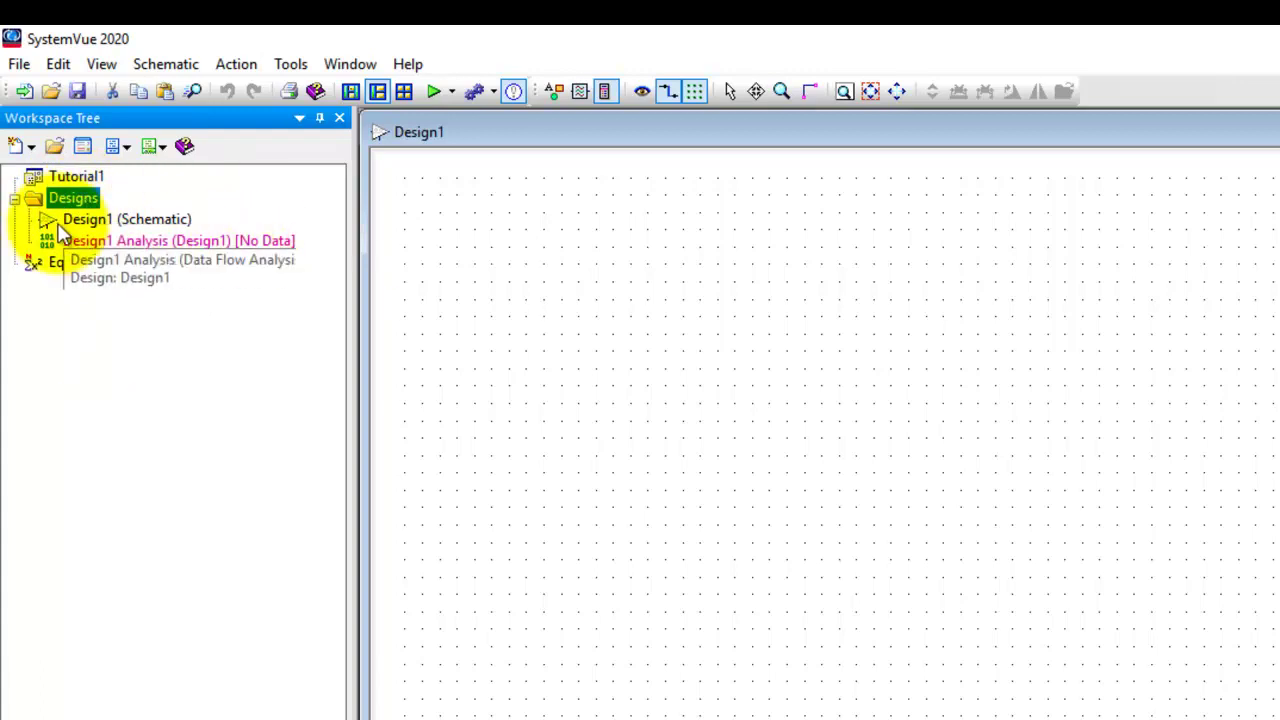
pyautogui.click(81, 197)
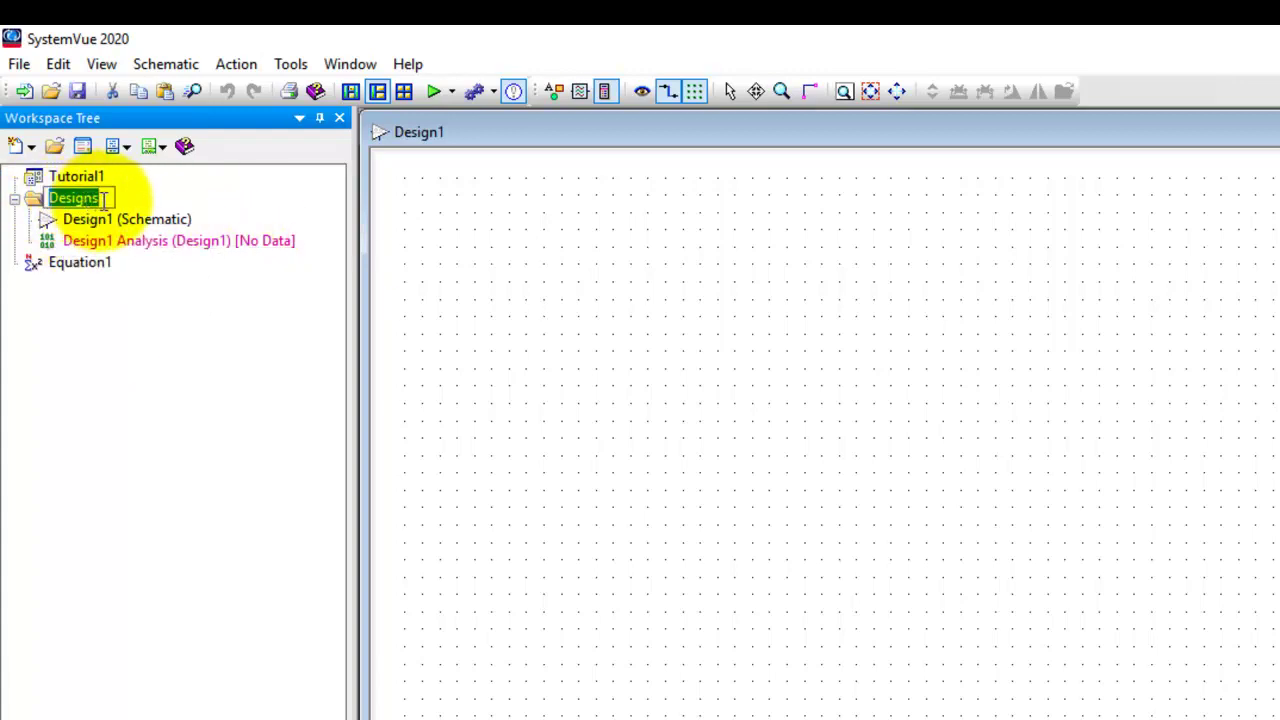
pyautogui.write('My')
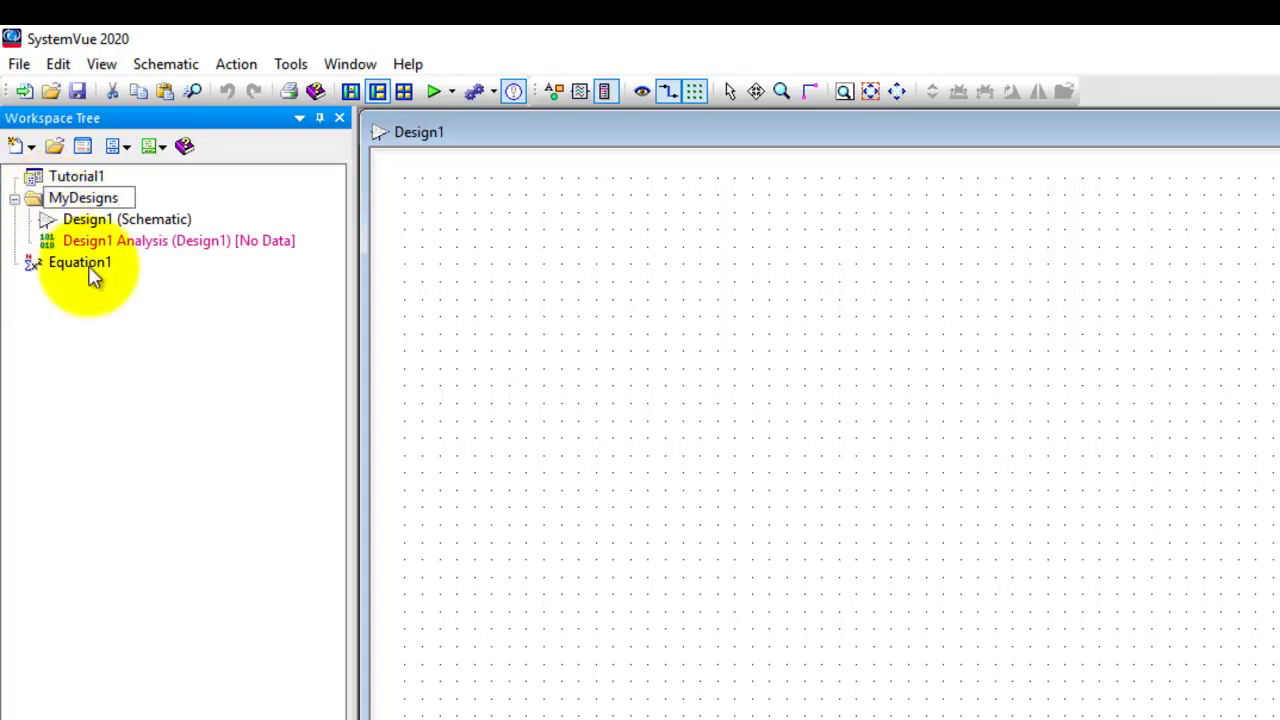
pyautogui.click(109, 323)
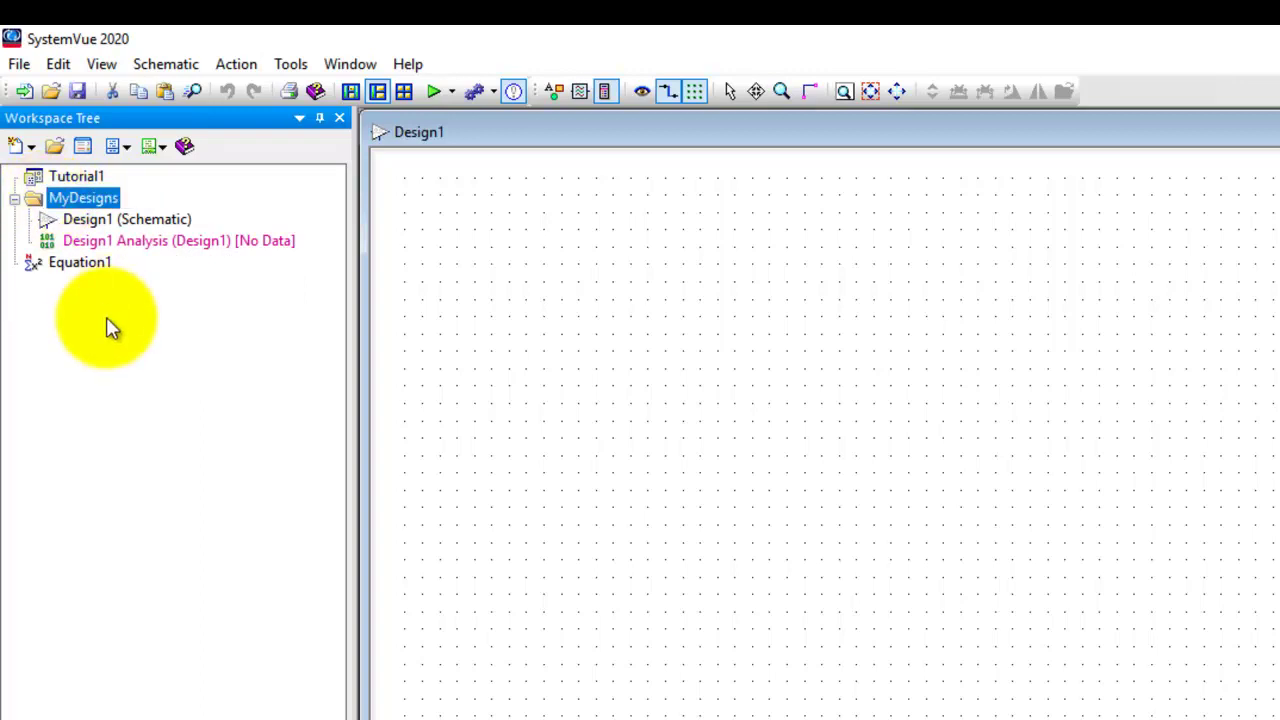
pyautogui.click(88, 225)
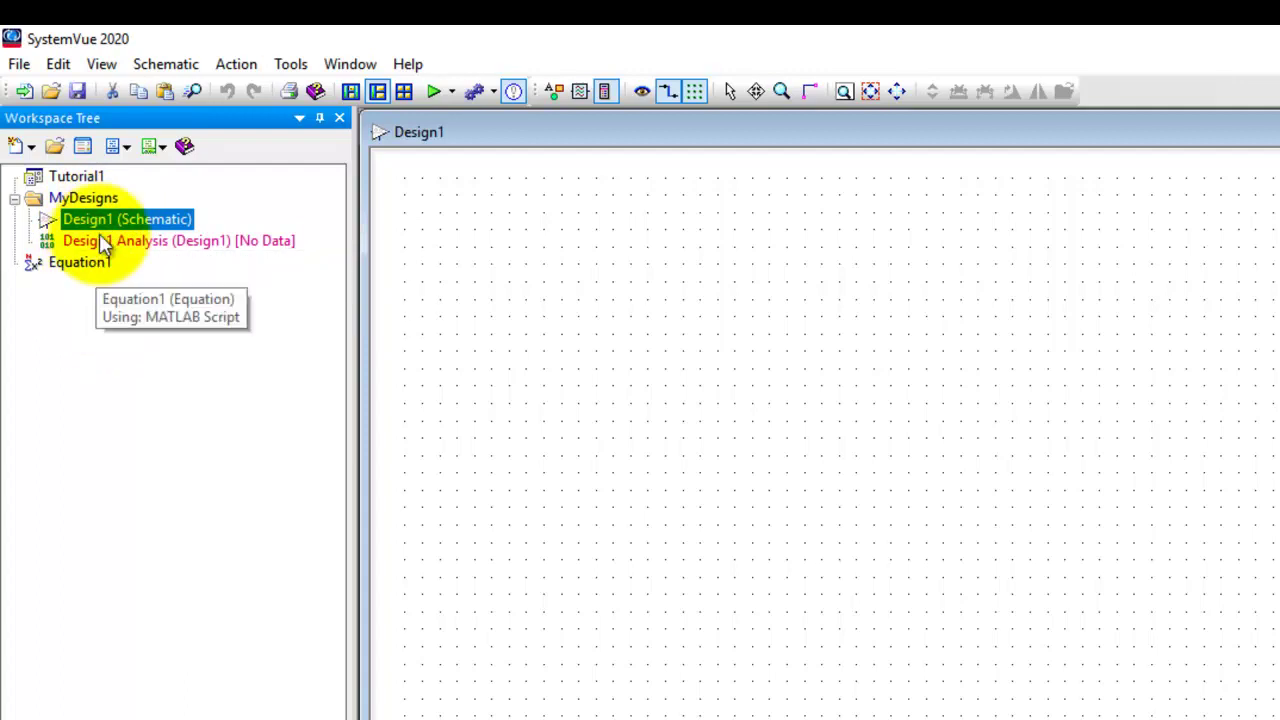
pyautogui.rightClick(87, 196)
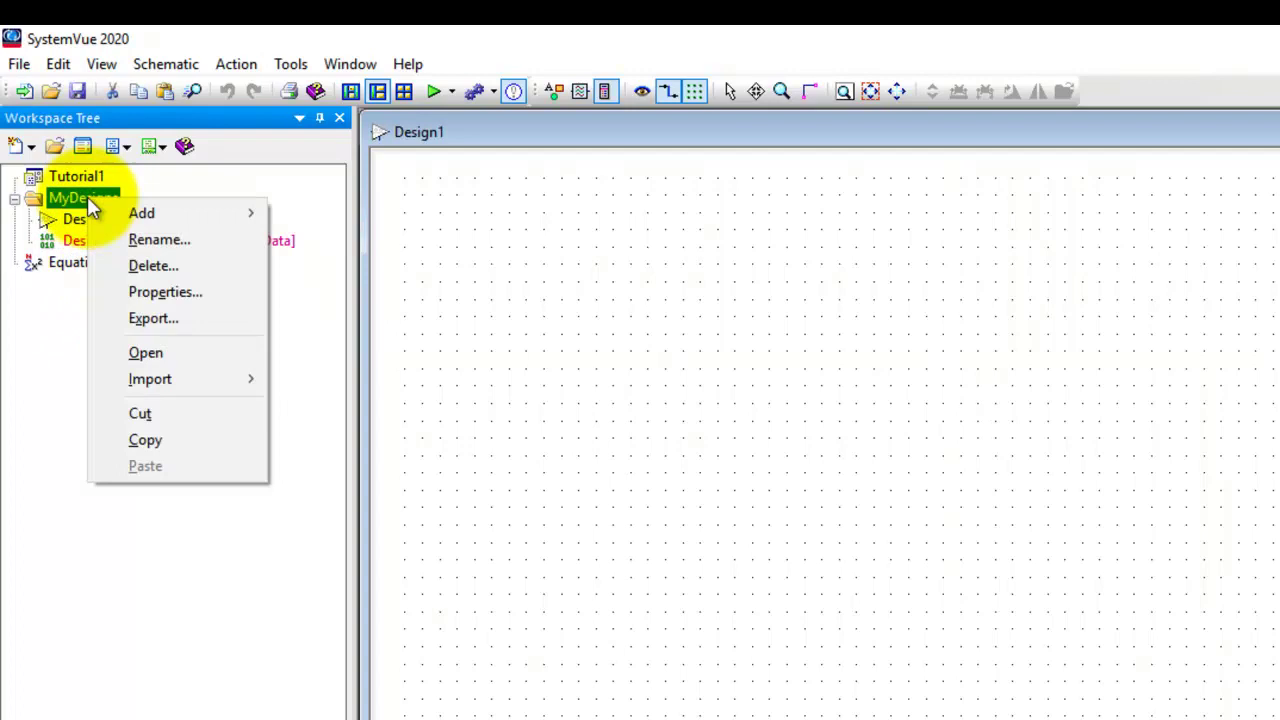
pyautogui.moveTo(198, 221)
pyautogui.moveTo(347, 256)
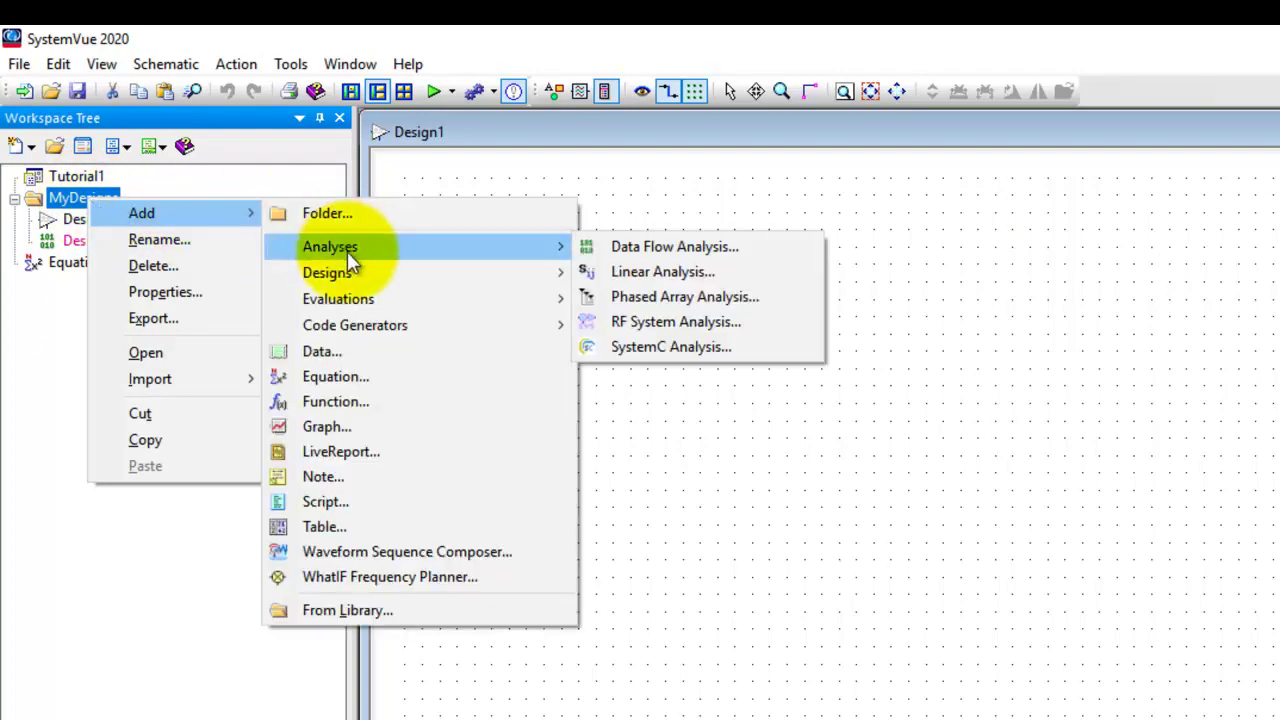
pyautogui.moveTo(347, 281)
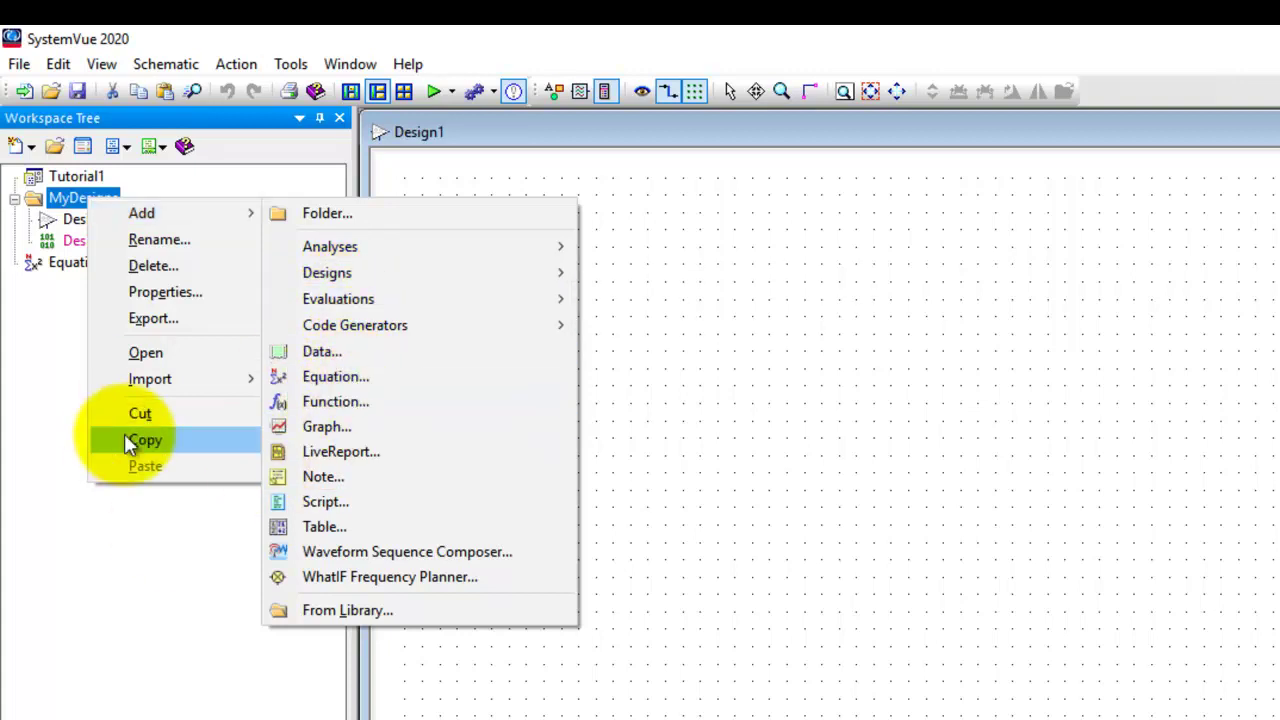
pyautogui.moveTo(120, 212)
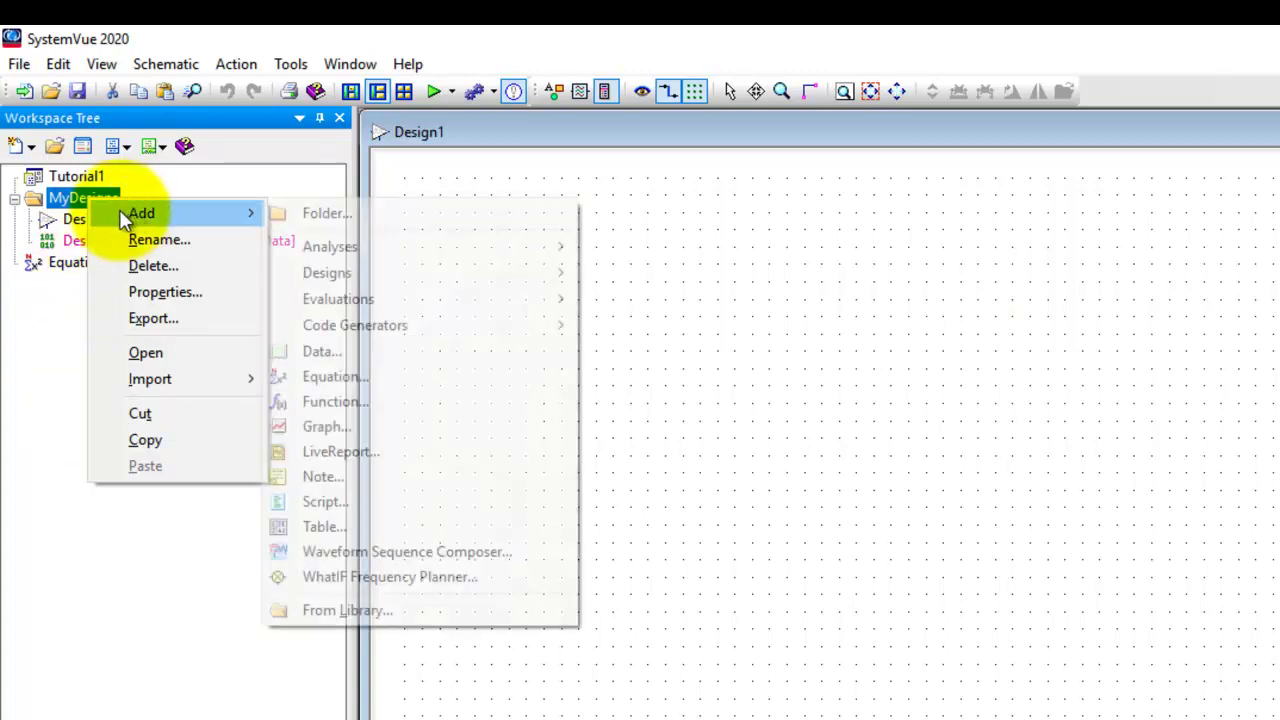
pyautogui.click(214, 586)
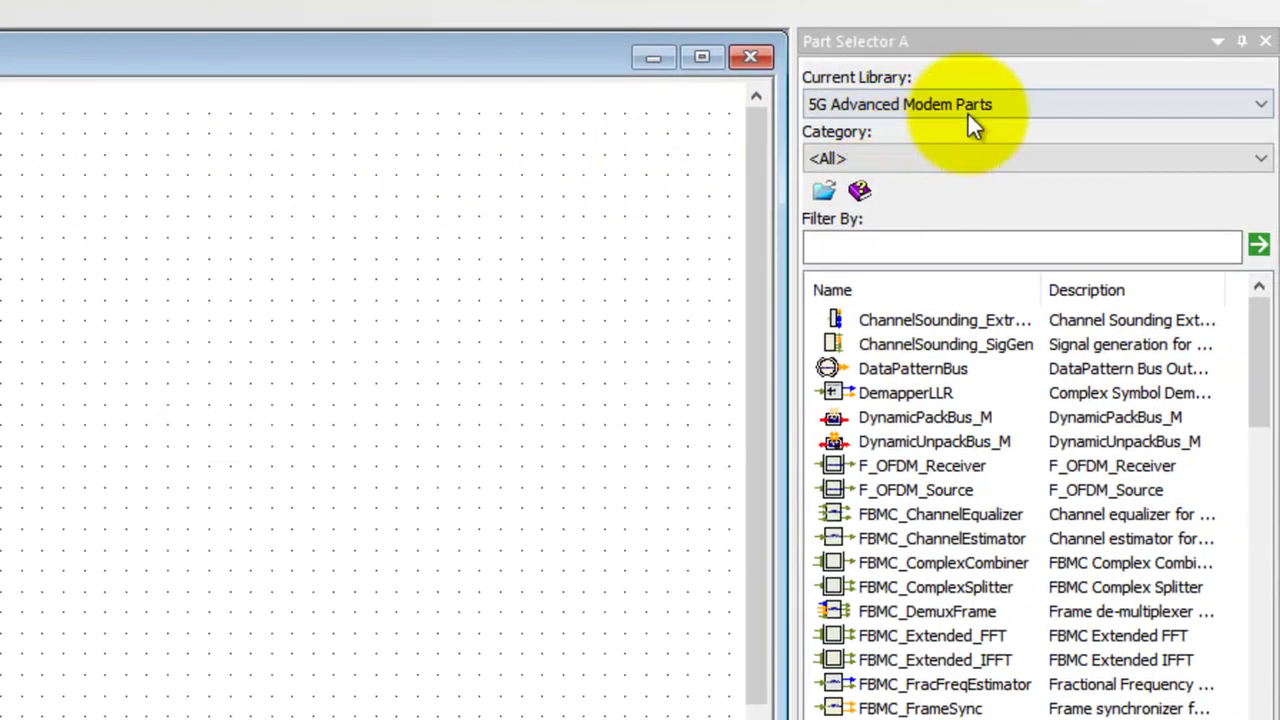
# - Pick Algorithm Design from the Part Selector's Current Library list
pyautogui.click(967, 112)
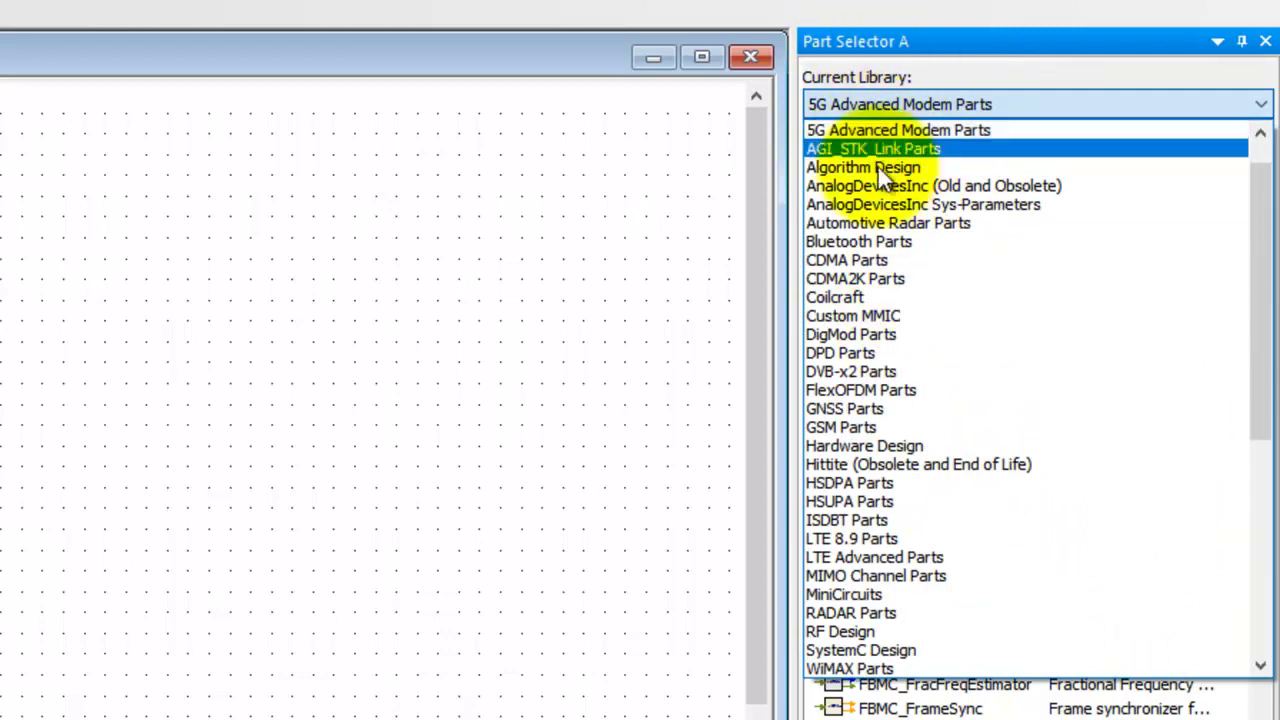
pyautogui.scroll(-2, 876, 336)
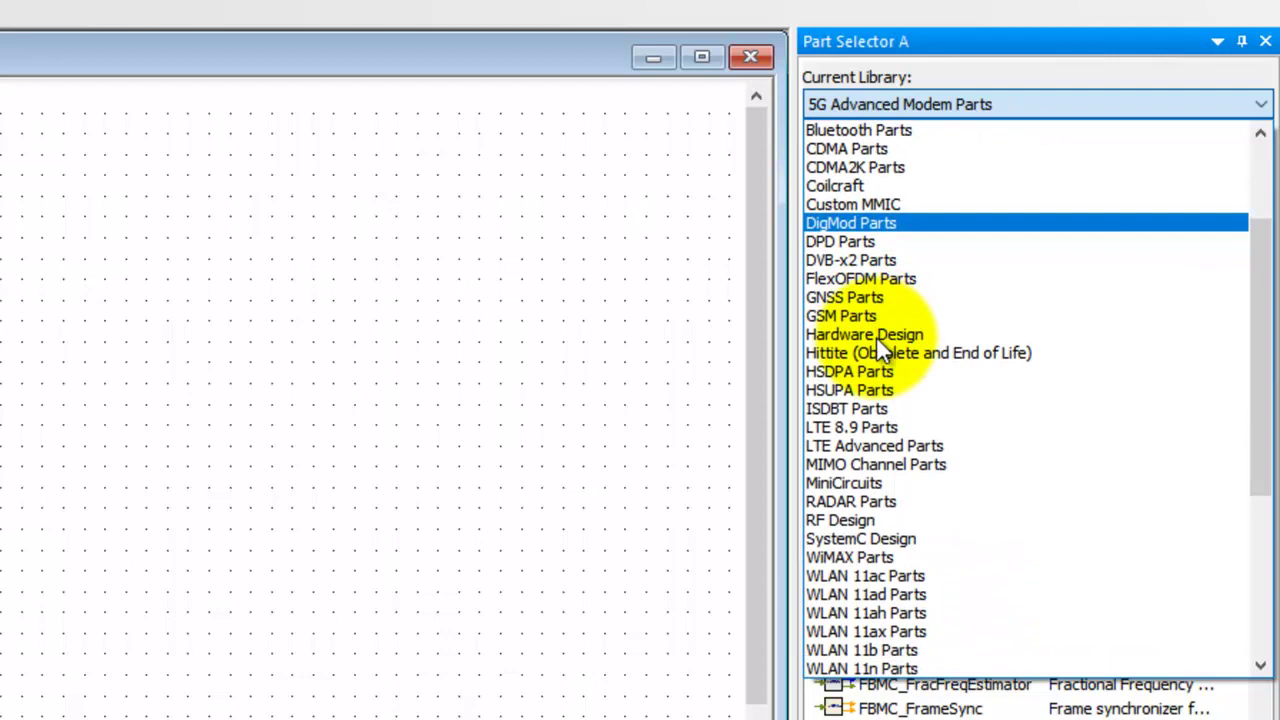
pyautogui.scroll(1, 876, 336)
pyautogui.scroll(2, 878, 340)
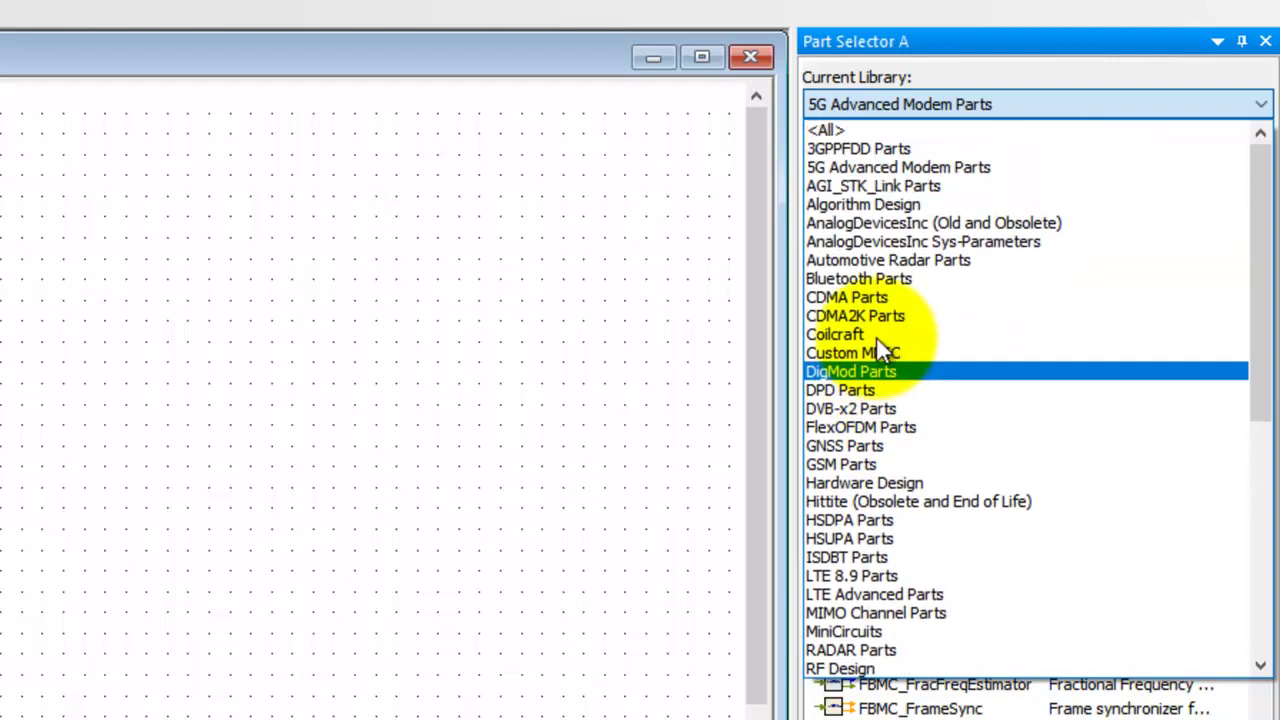
pyautogui.click(850, 206)
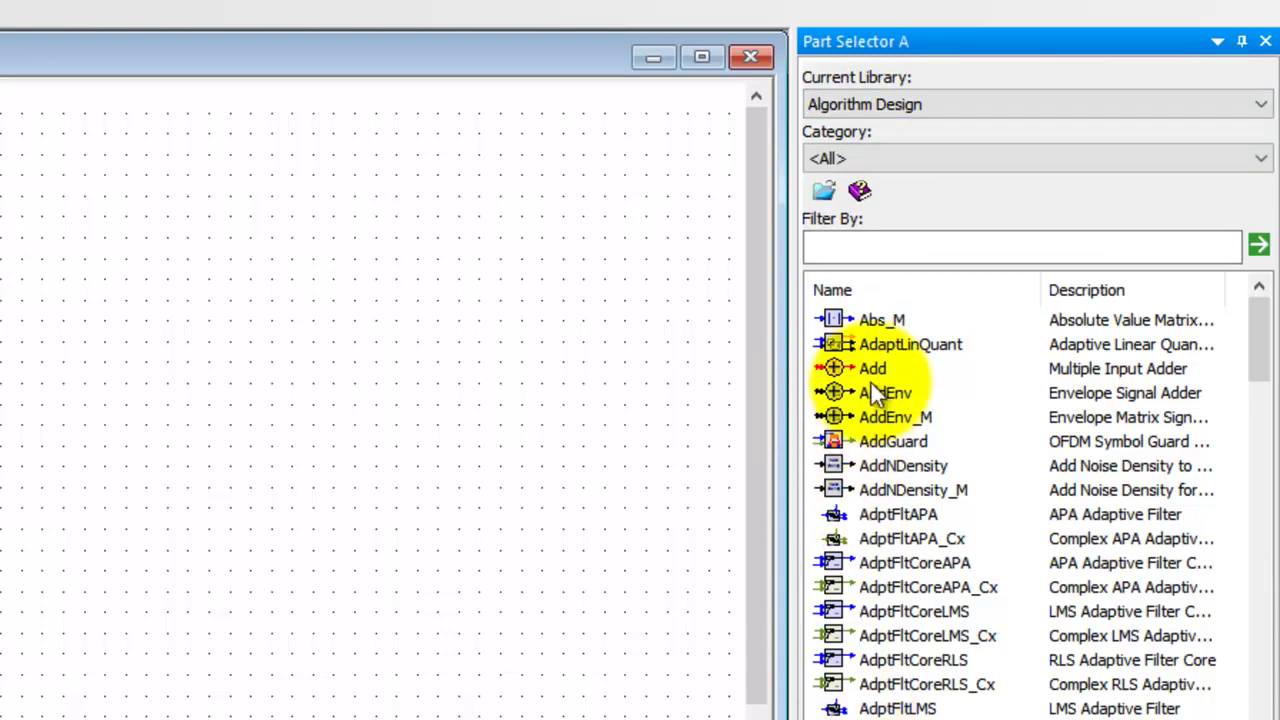
pyautogui.moveTo(1259, 337); pyautogui.dragTo(1257, 300)
pyautogui.click(1250, 162)
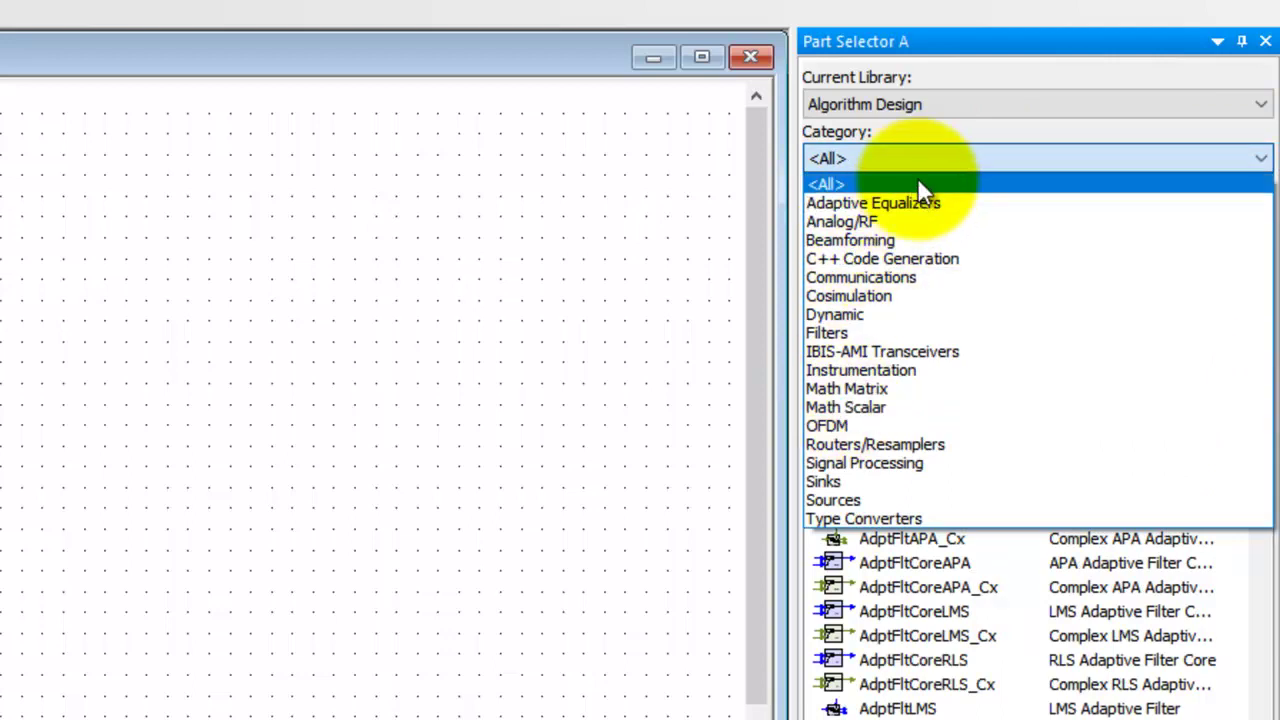
pyautogui.click(947, 118)
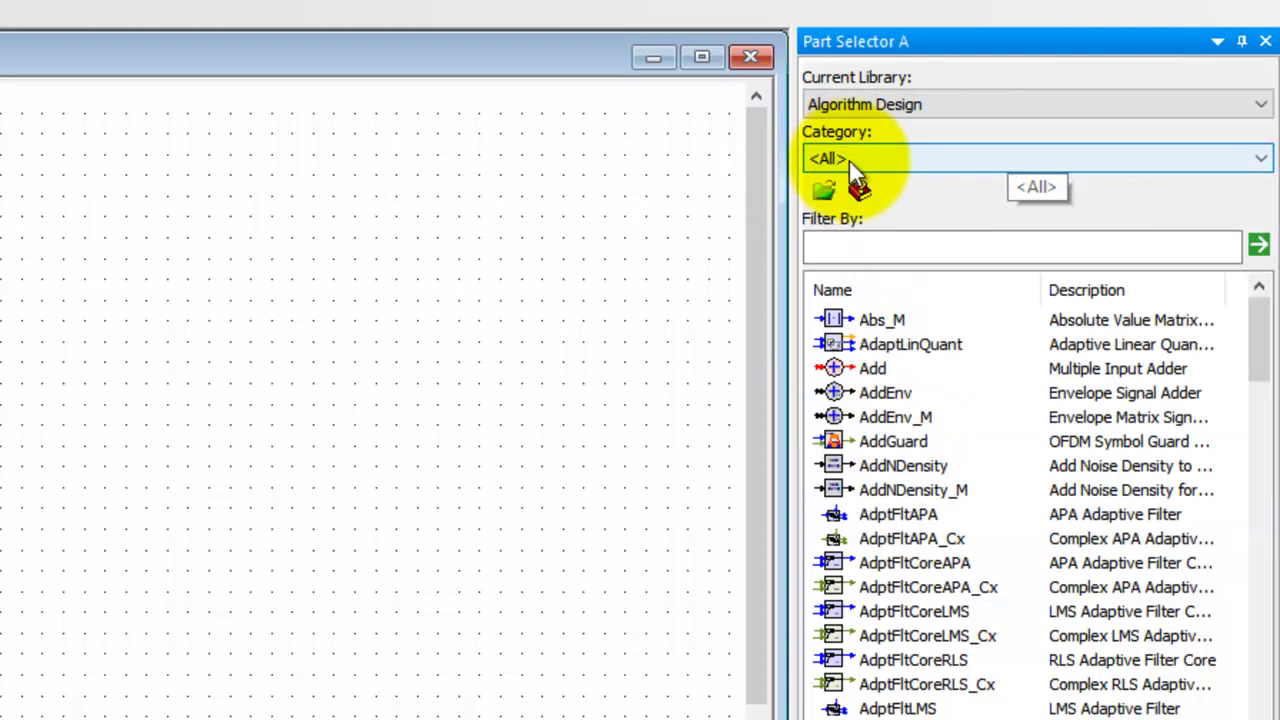
pyautogui.click(940, 160)
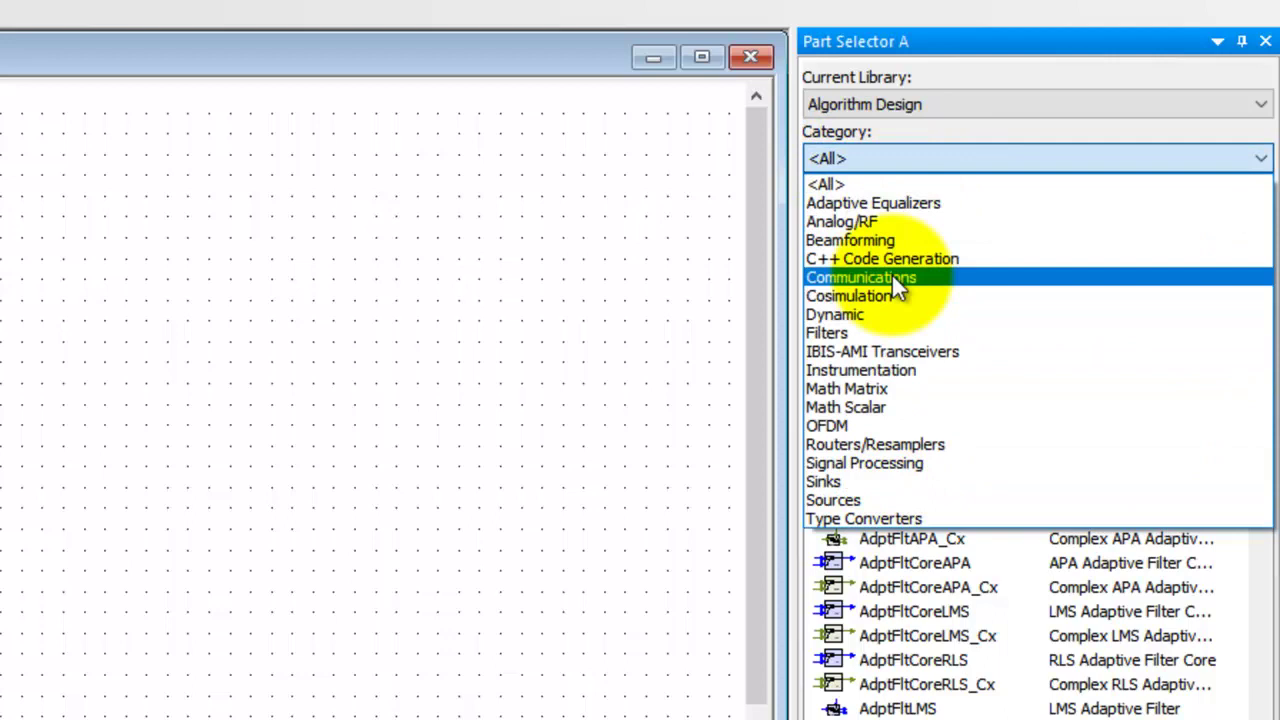
pyautogui.click(706, 283)
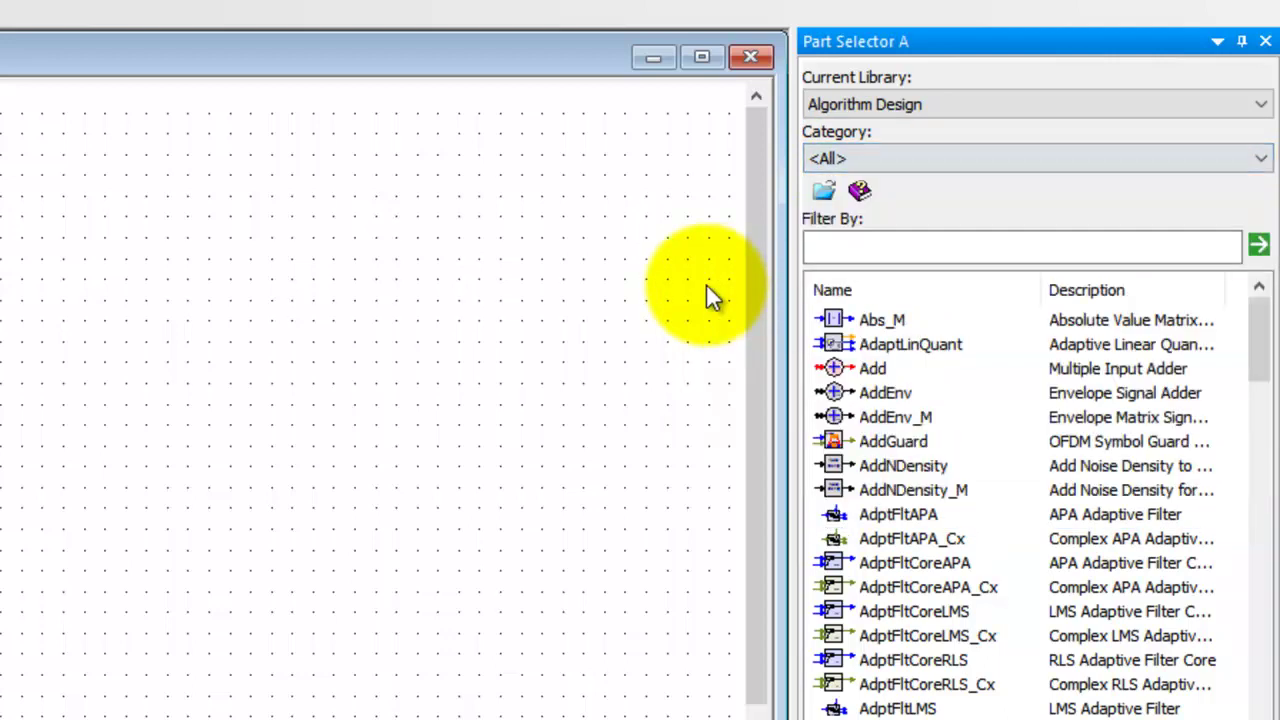
pyautogui.click(870, 244)
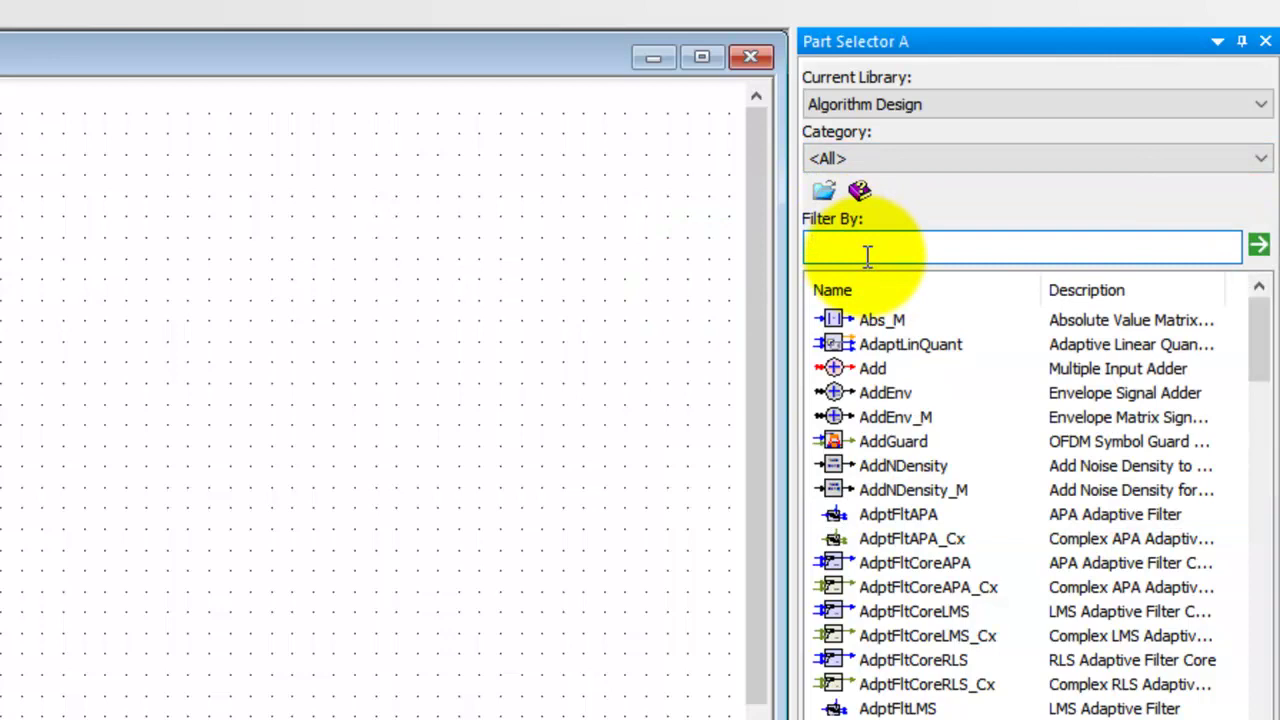
# - Filter parts by 'sine' and drop the SineGen source S1 onto the Design1 schematic
pyautogui.press('Return')
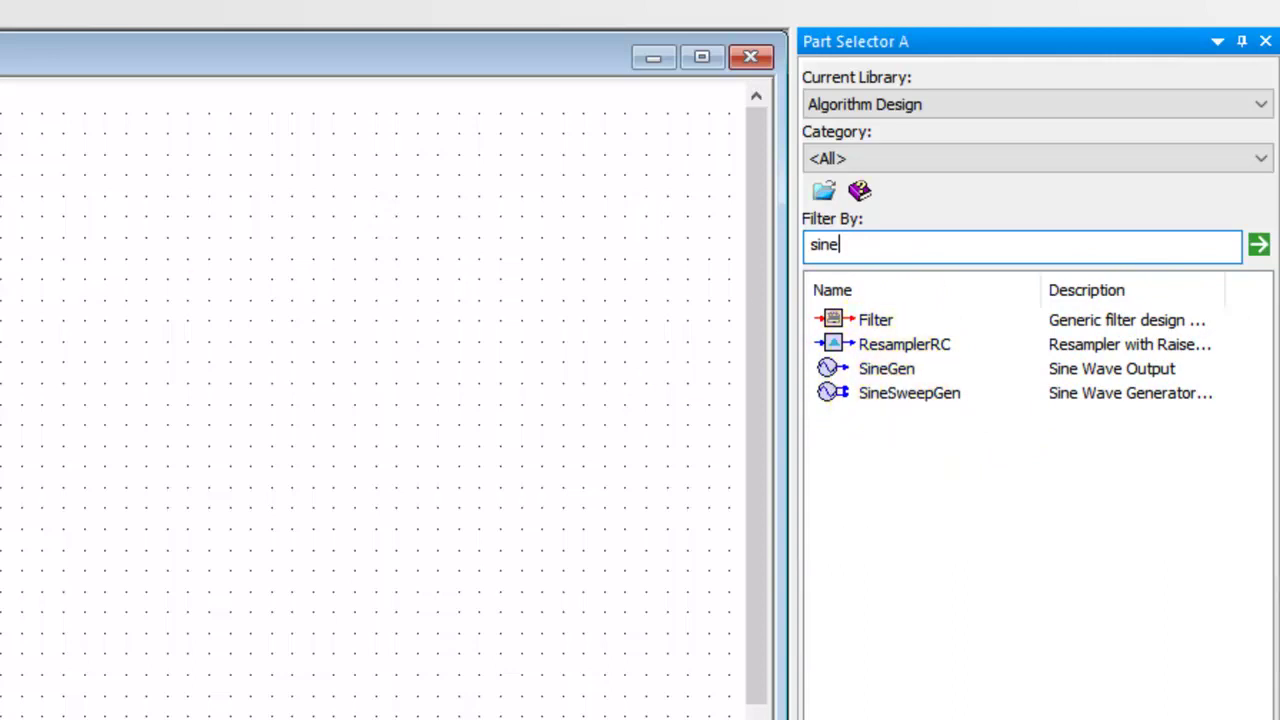
pyautogui.click(876, 367)
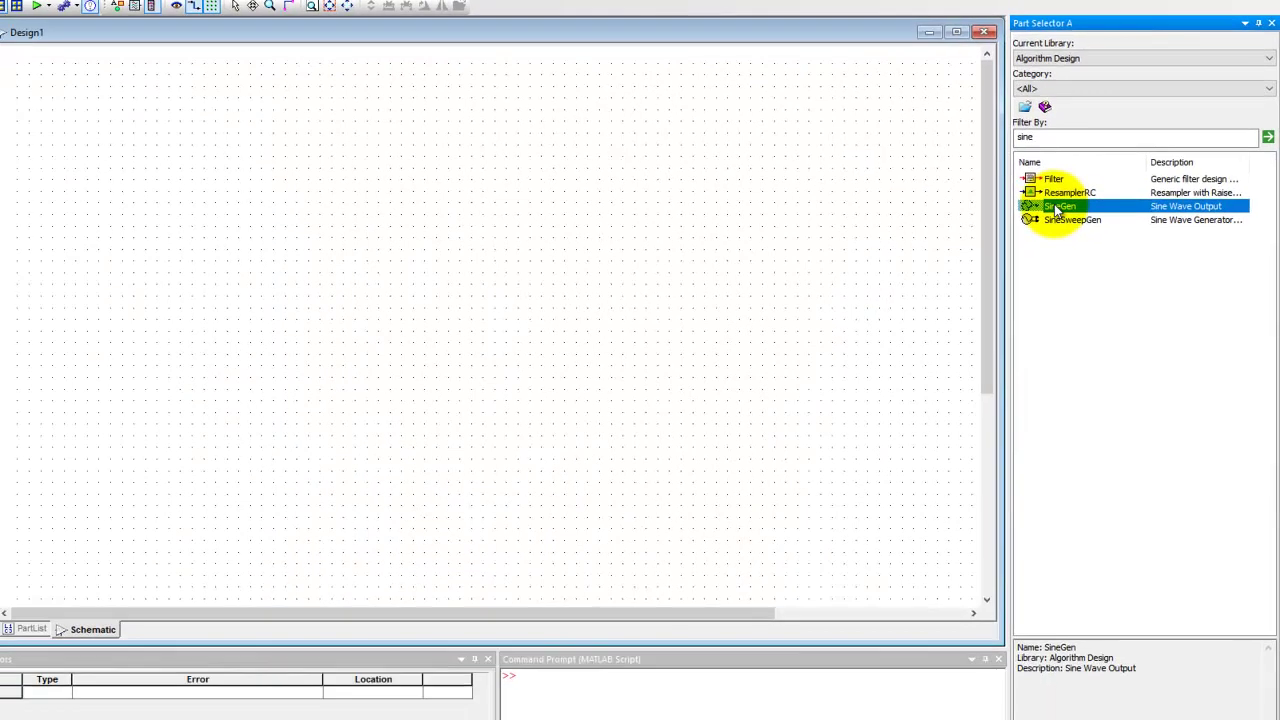
pyautogui.moveTo(1057, 210); pyautogui.dragTo(467, 230)
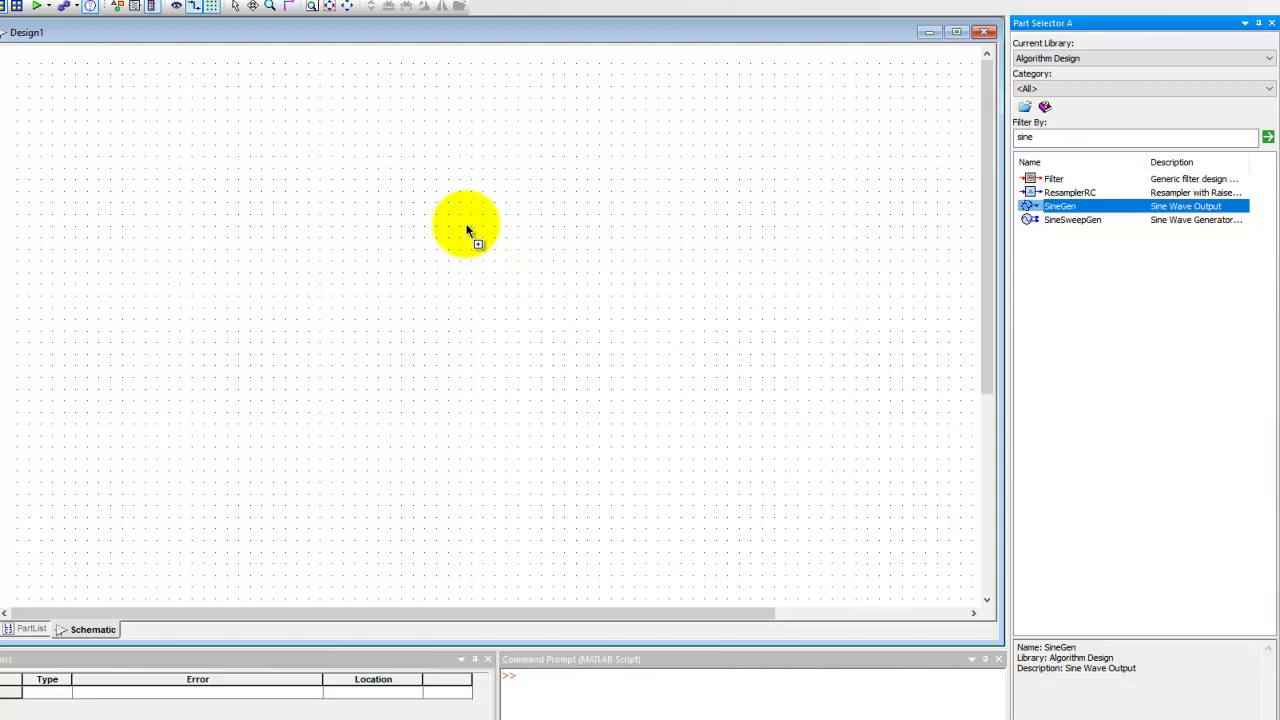
pyautogui.moveTo(467, 230); pyautogui.dragTo(378, 210)
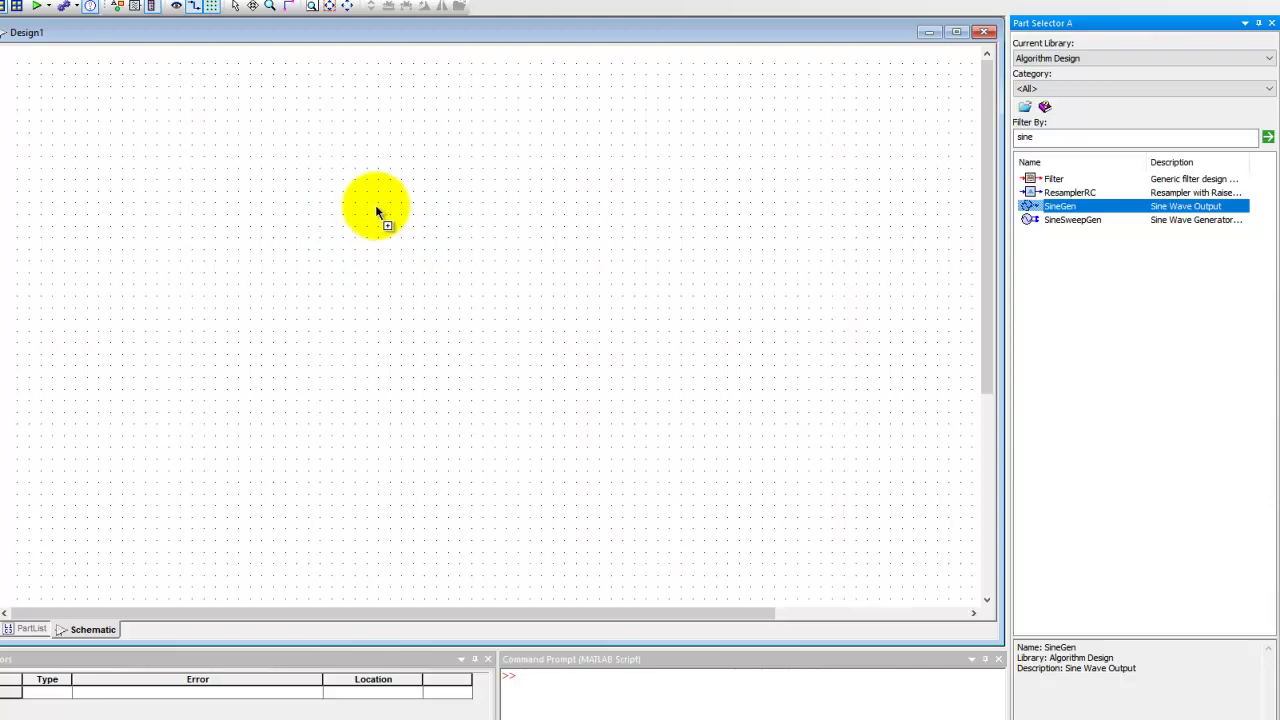
pyautogui.click(378, 212)
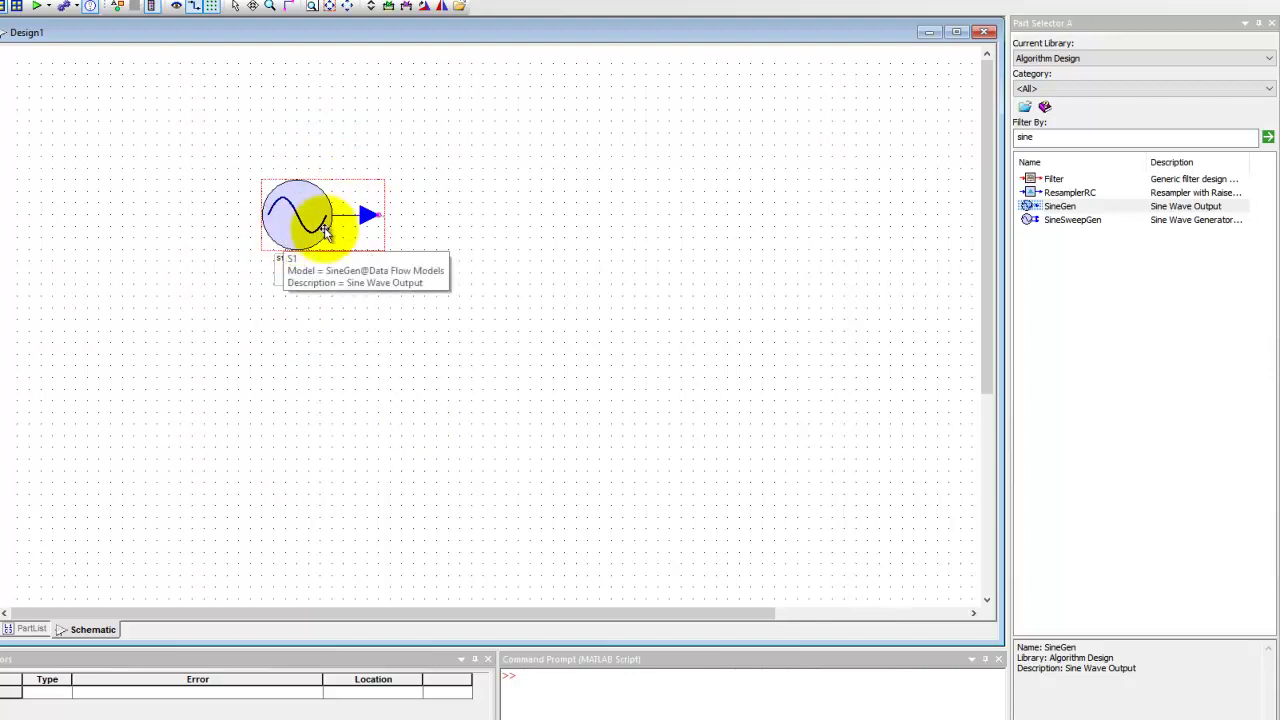
# - Open the S1 Properties dialog and its SineGen Model Help page
pyautogui.doubleClick(324, 228)
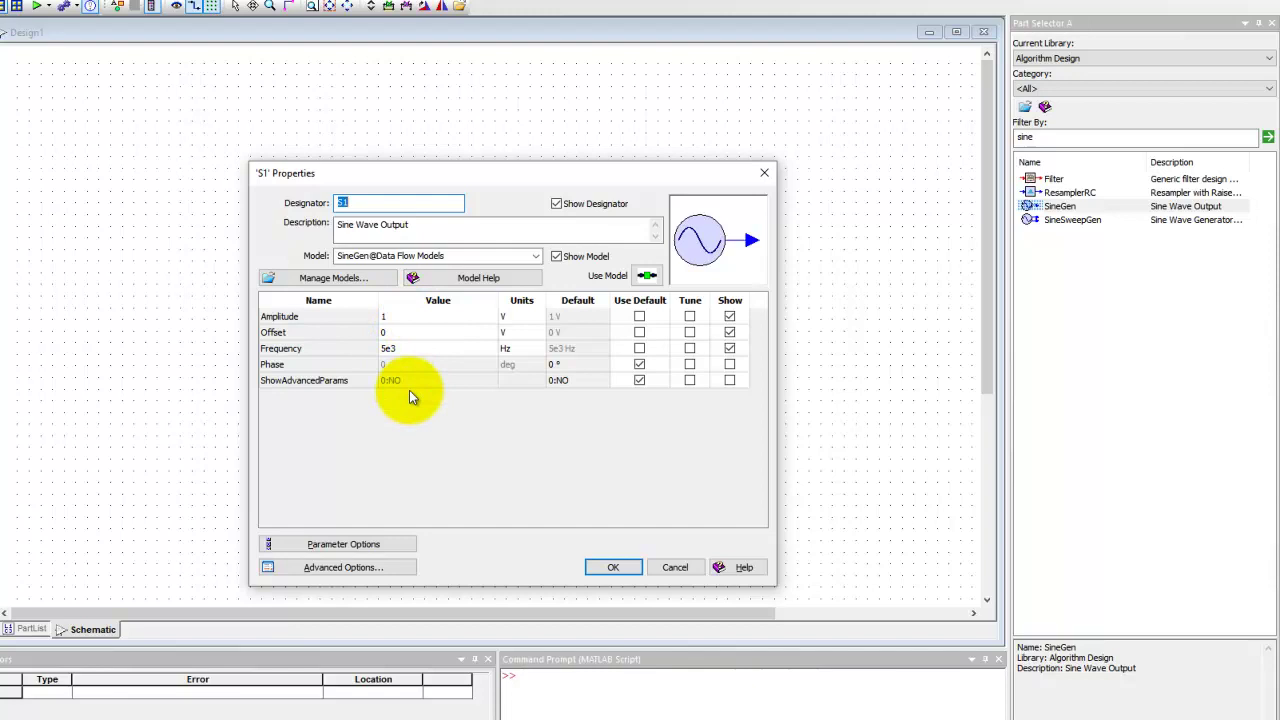
pyautogui.click(474, 284)
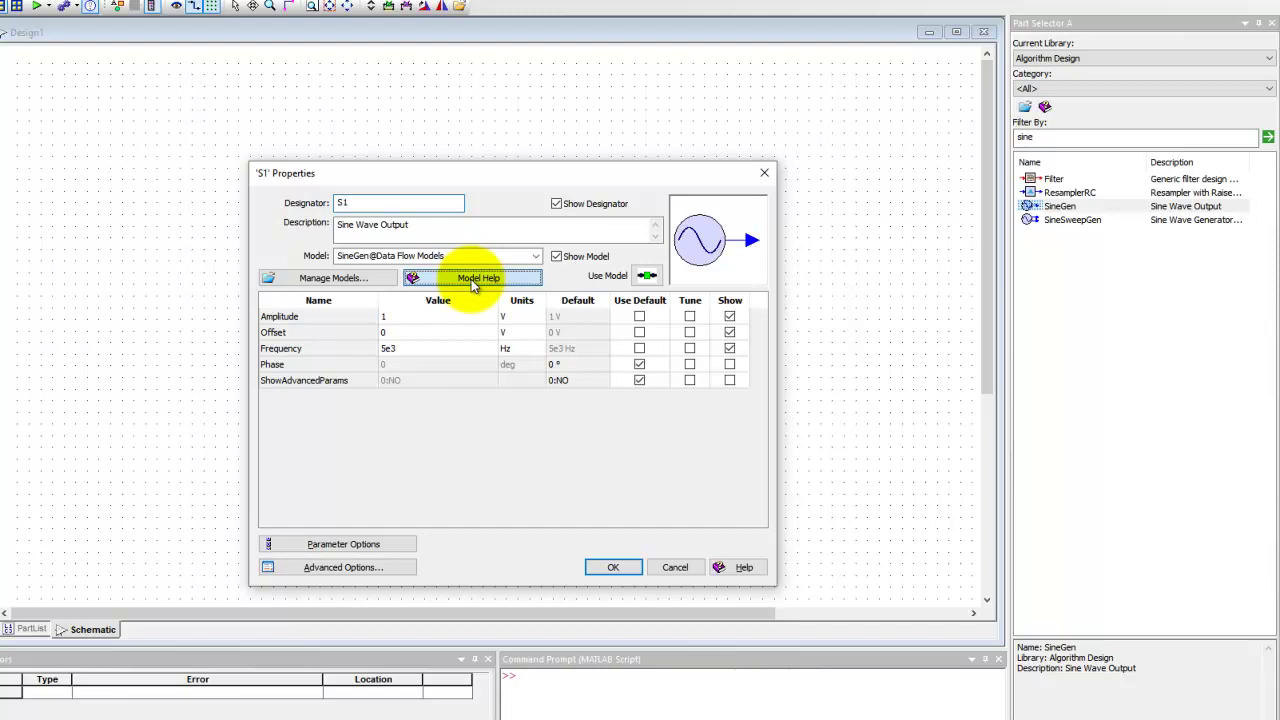
pyautogui.click(474, 284)
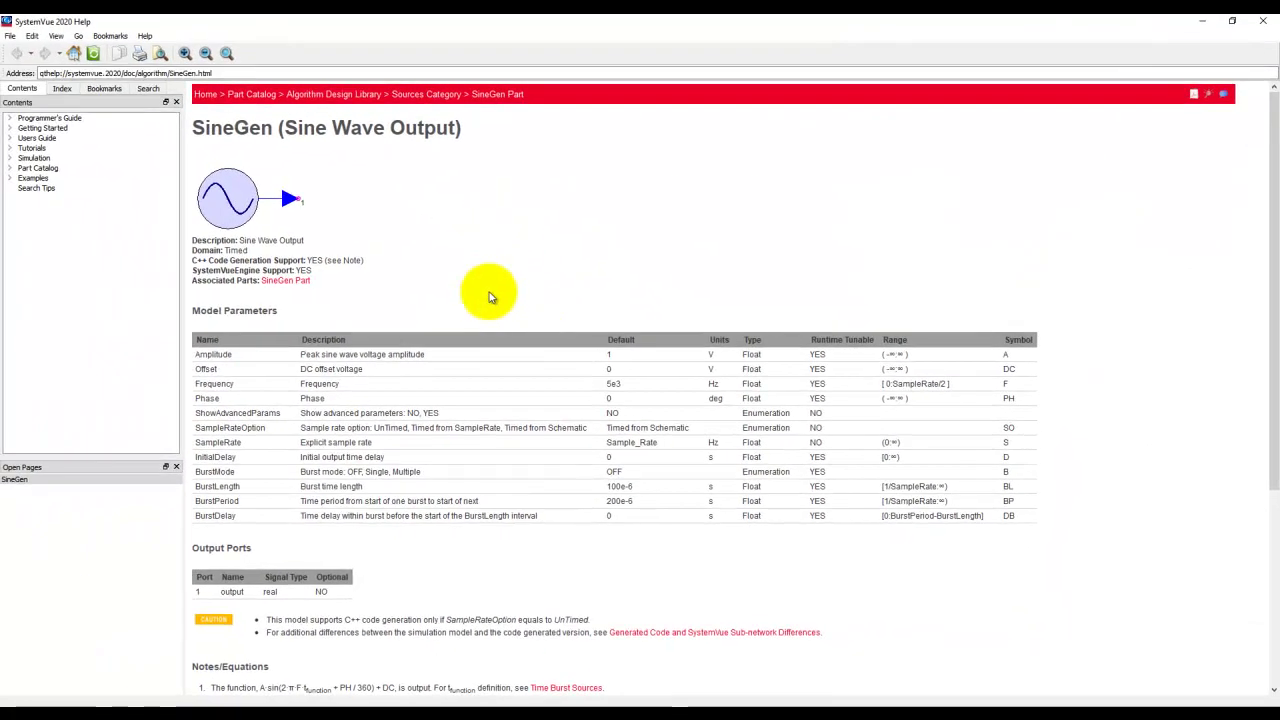
# - Scroll through the SineGen help page's parameters: Amplitude 1 V, Frequency 5e3 Hz, Phase 0 deg
pyautogui.scroll(-3, 505, 320)
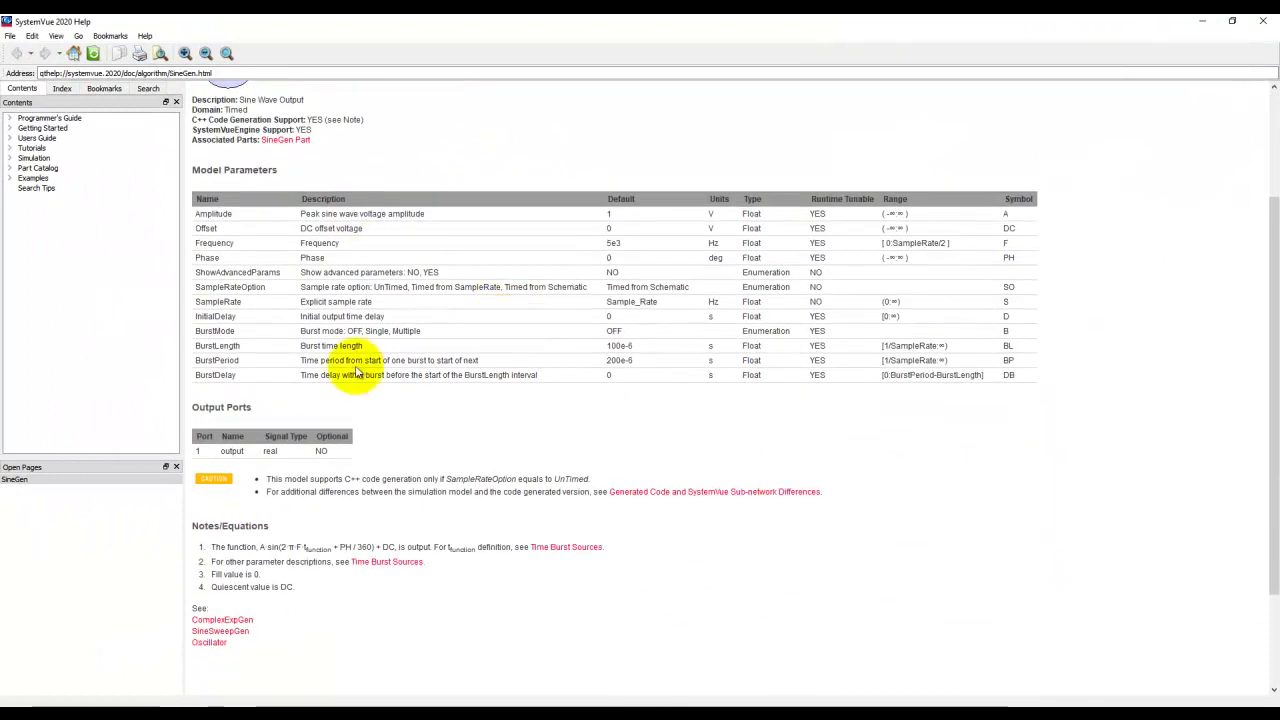
pyautogui.scroll(3, 343, 337)
pyautogui.scroll(-3, 349, 343)
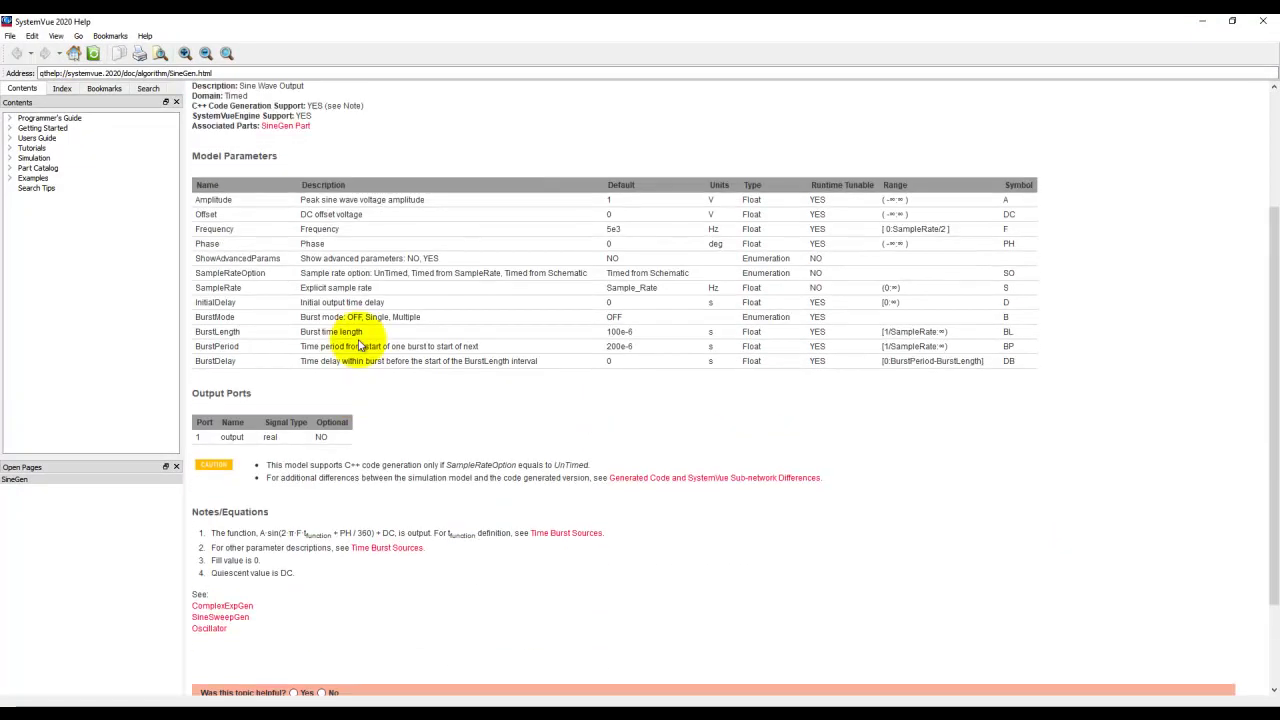
pyautogui.scroll(3, 358, 342)
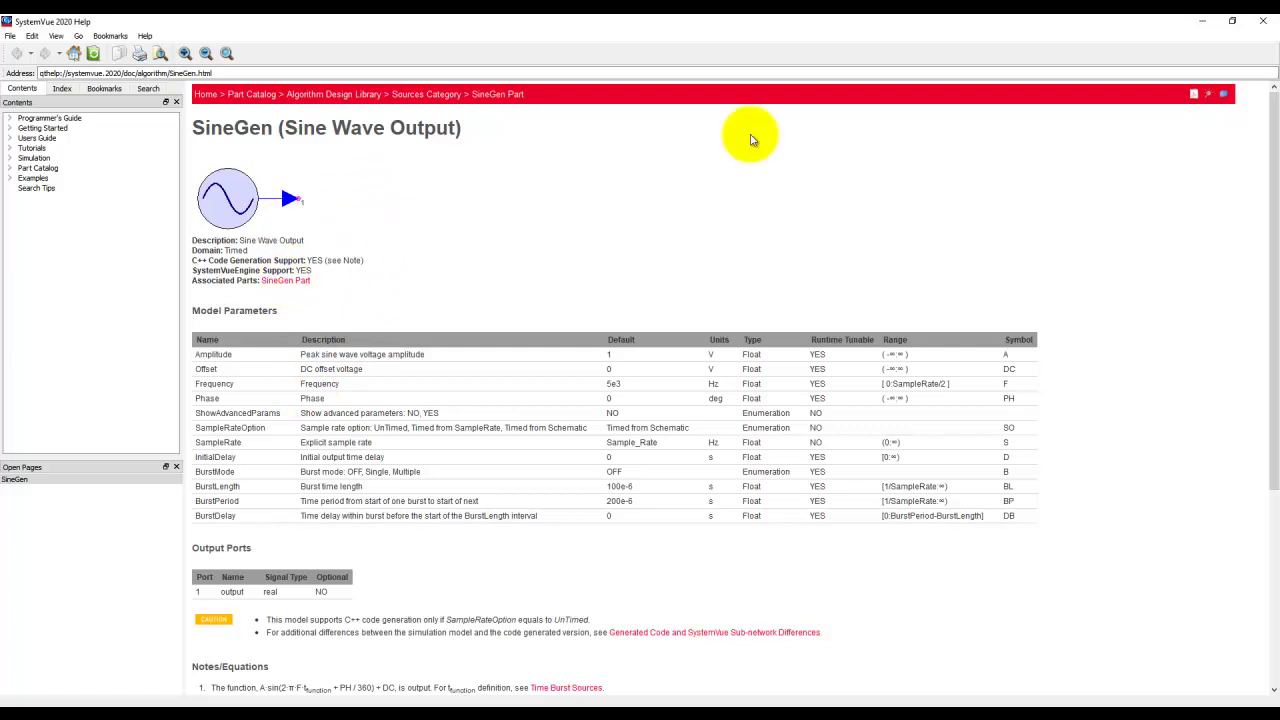
# - Close the Help window and accept the S1 properties unchanged
pyautogui.click(1263, 20)
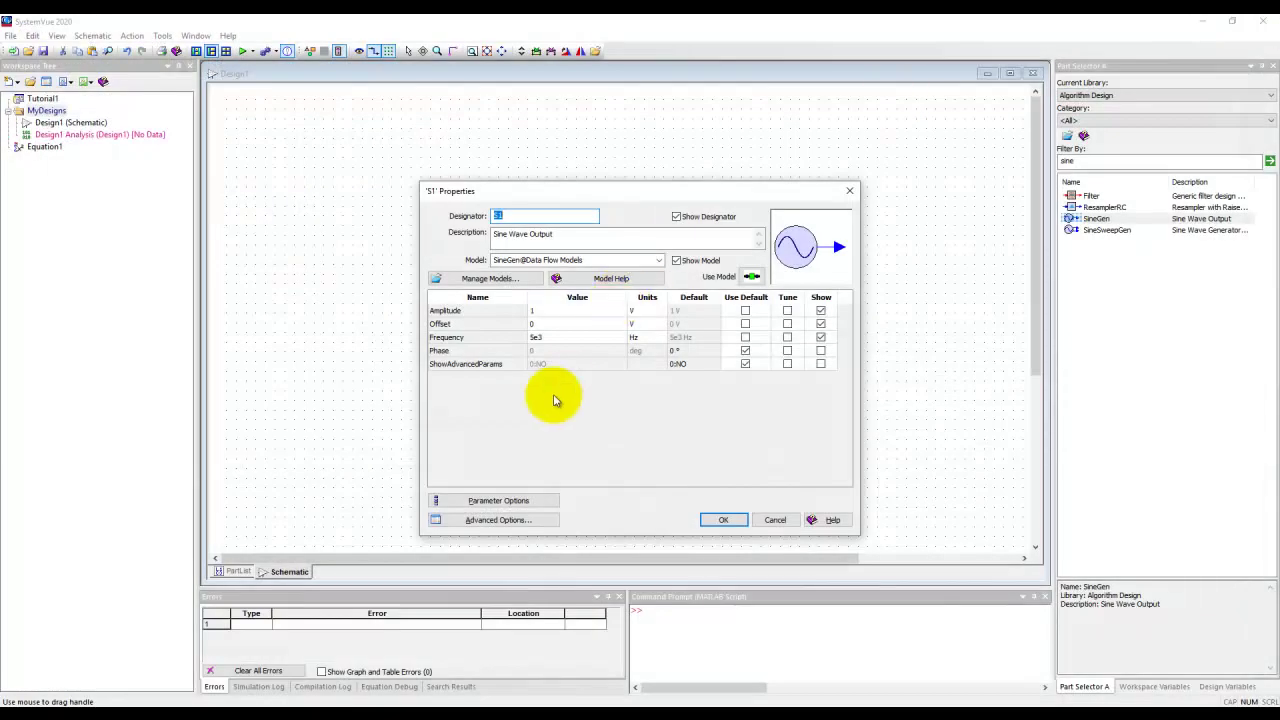
pyautogui.click(724, 519)
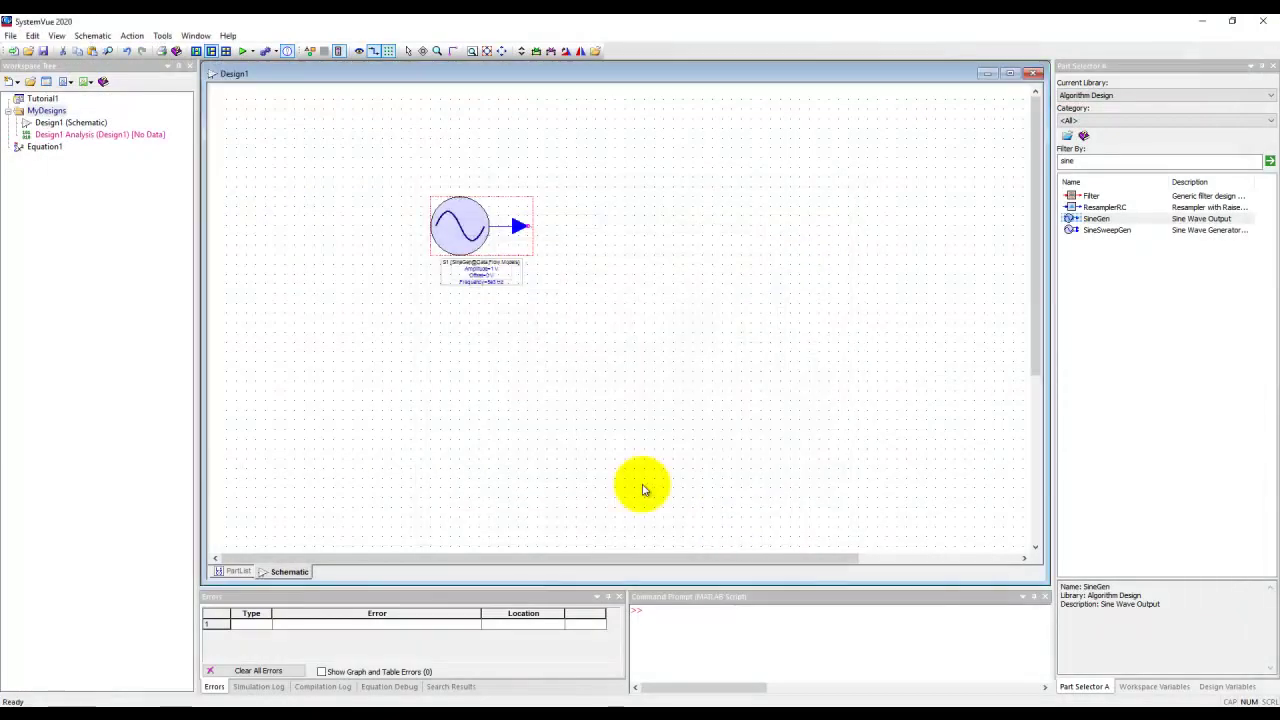
# - Deselect the sine source and check the Errors window shows no errors for Design1
pyautogui.click(587, 229)
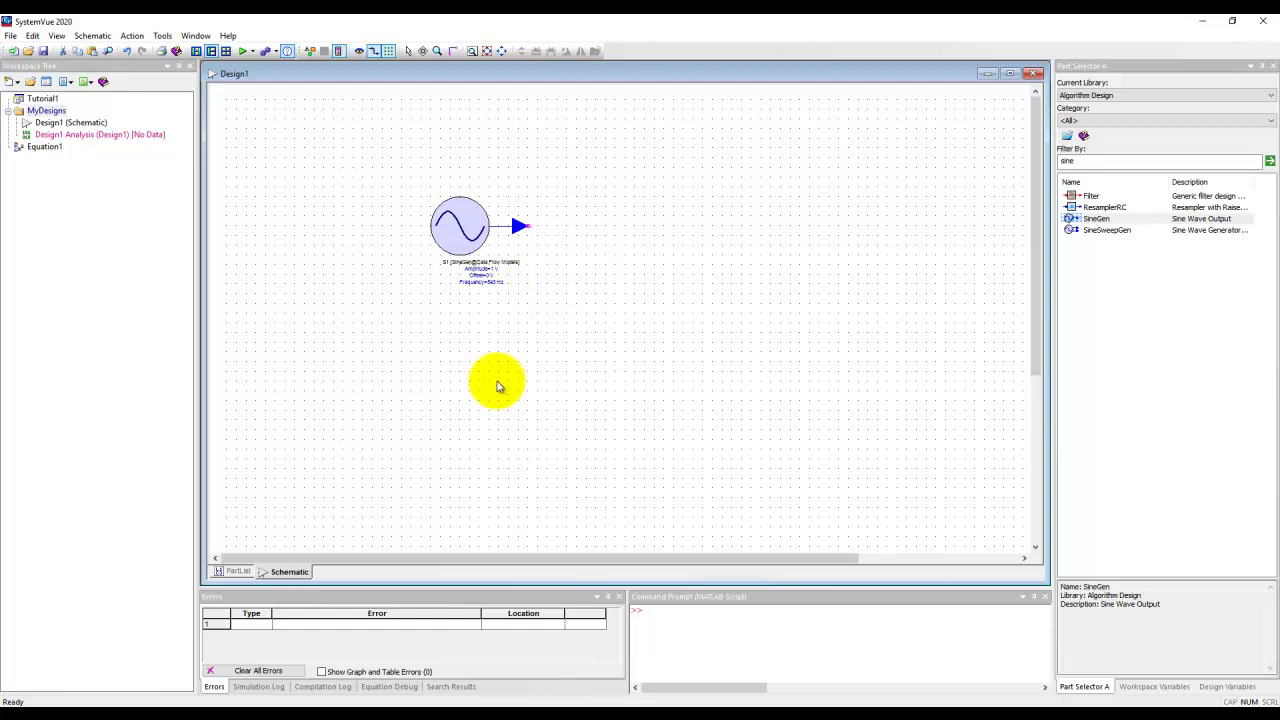
pyautogui.click(404, 600)
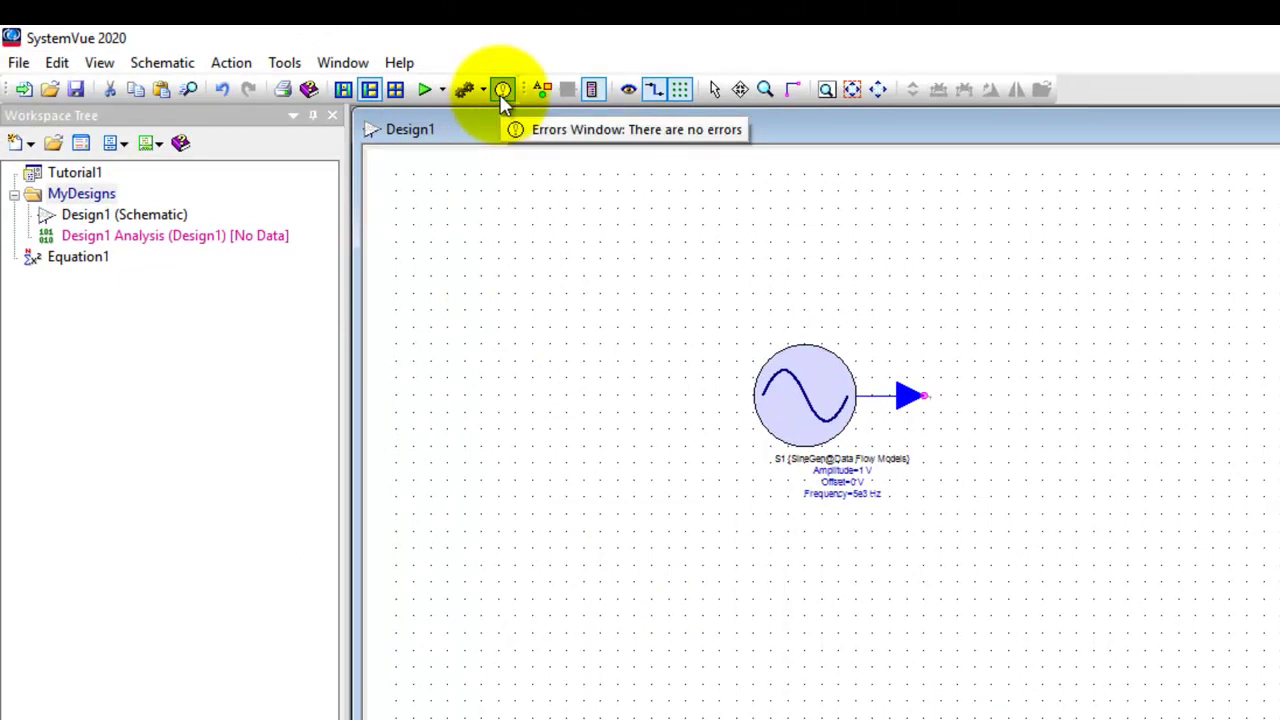
pyautogui.click(502, 96)
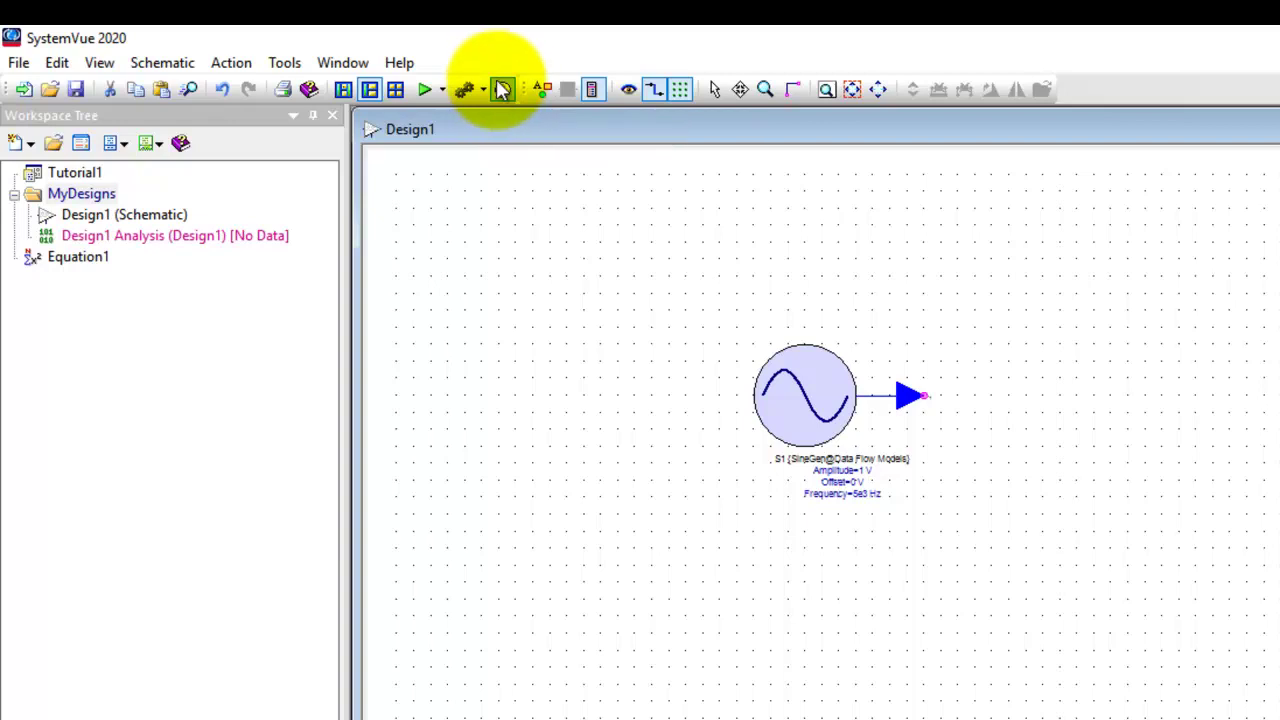